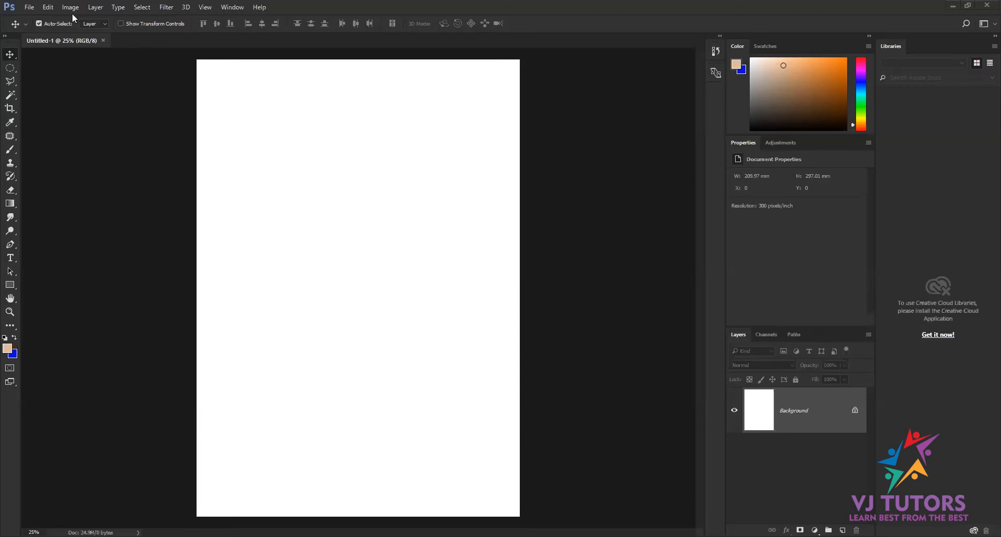
Open the program preferences and show the Interface settings.
left_click(46, 8)
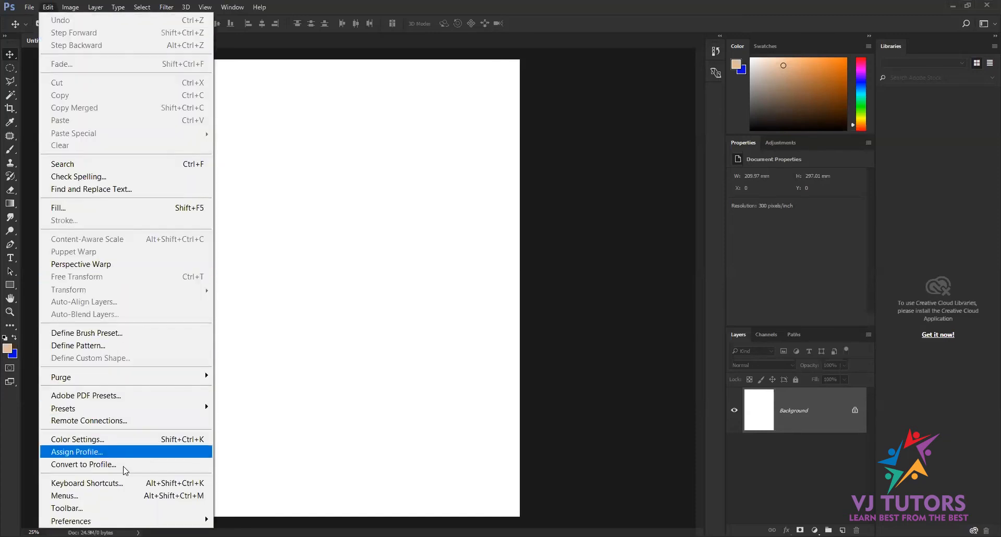
mouse_move(125, 521)
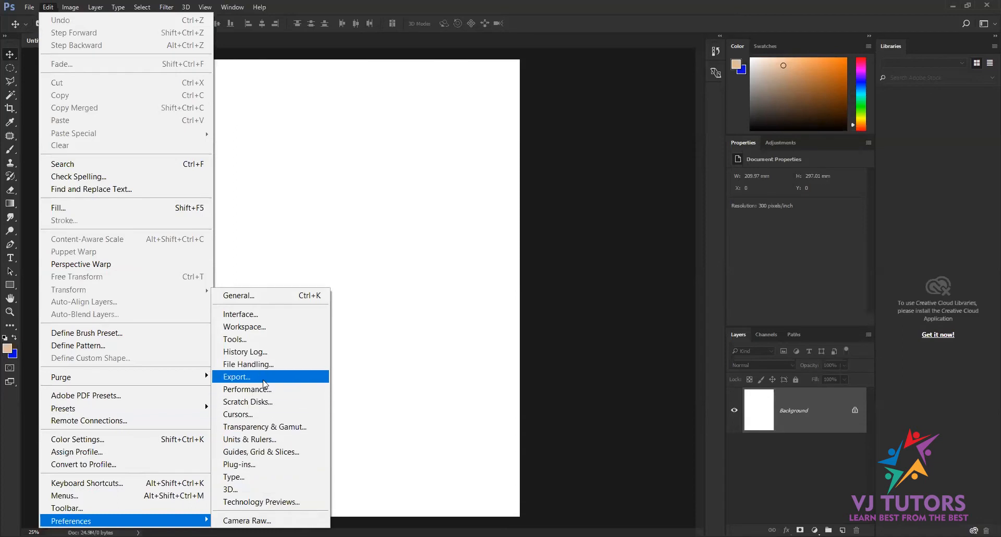
left_click(262, 296)
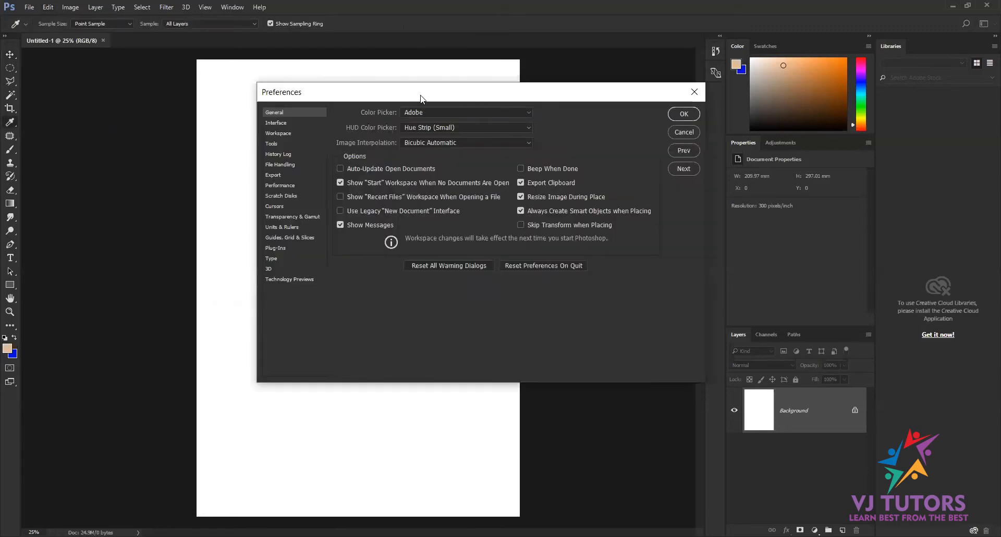
left_click_drag(453, 95, 484, 93)
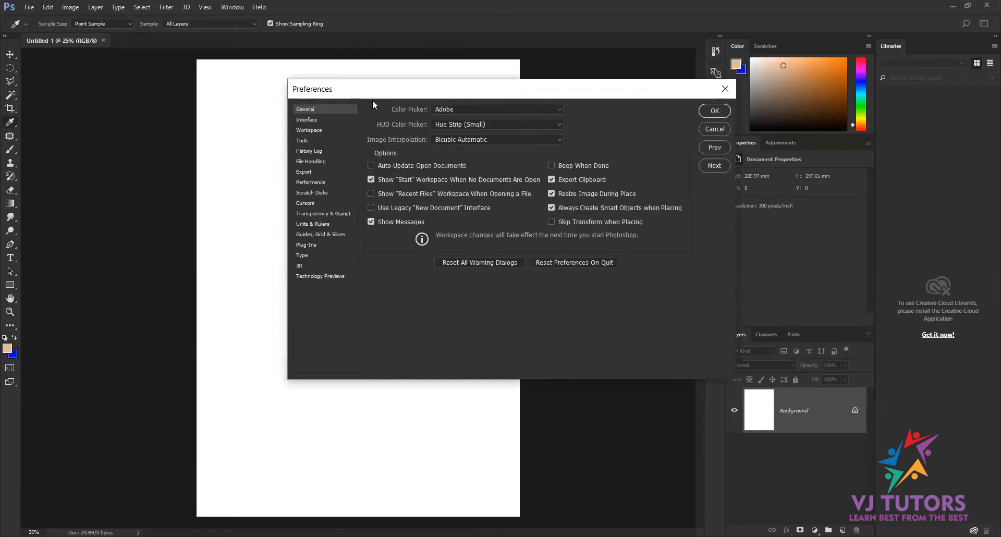
left_click(303, 120)
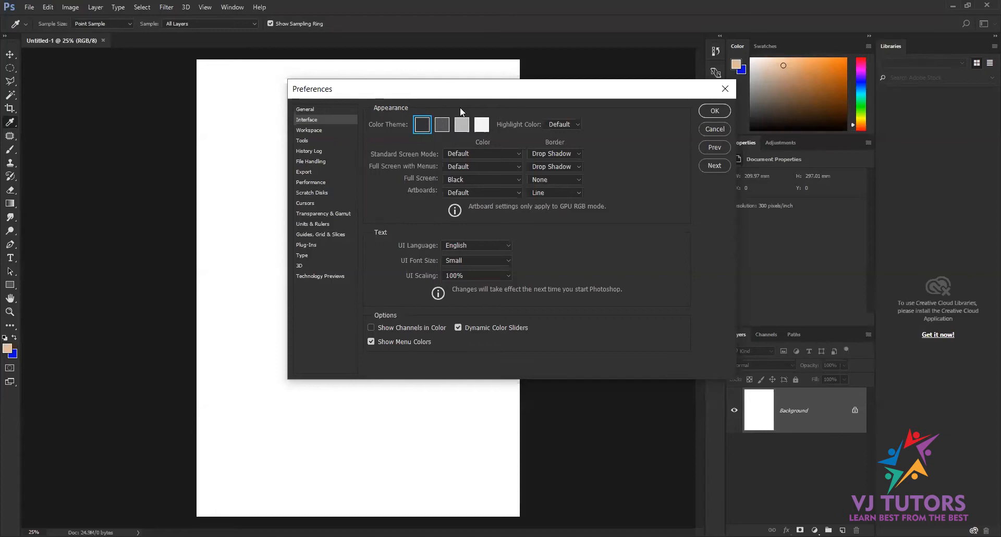
Preview the three lighter interface color themes and return to the darkest one.
left_click(442, 128)
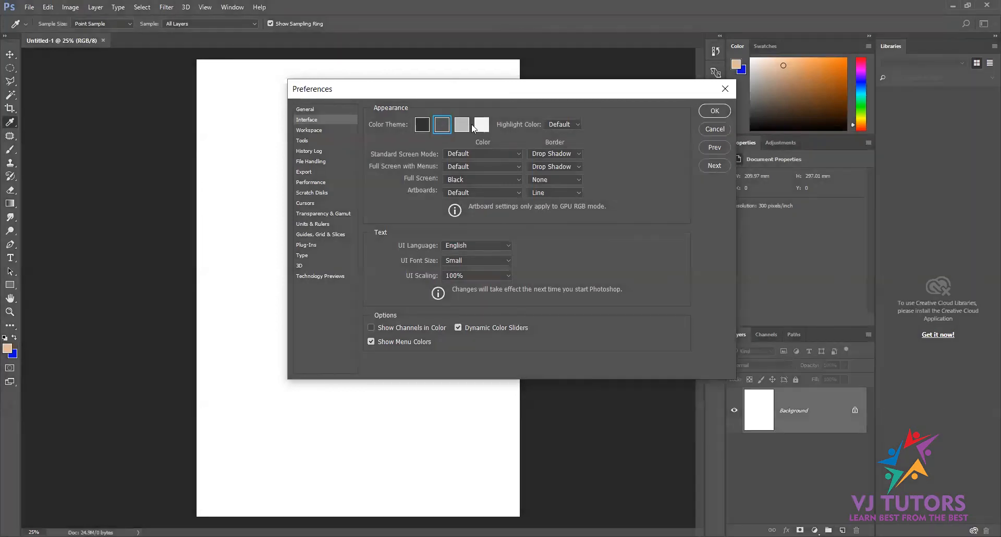
left_click(461, 126)
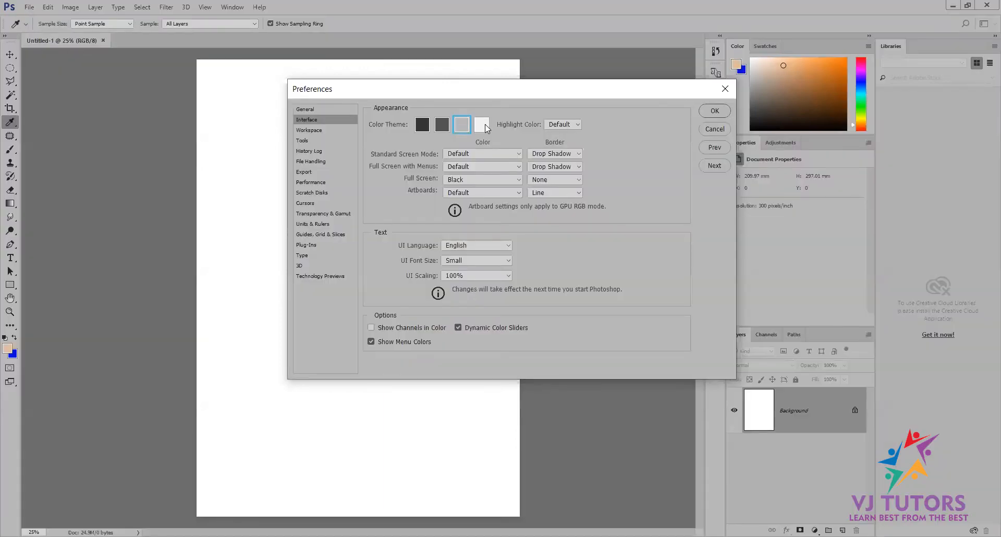
left_click(482, 126)
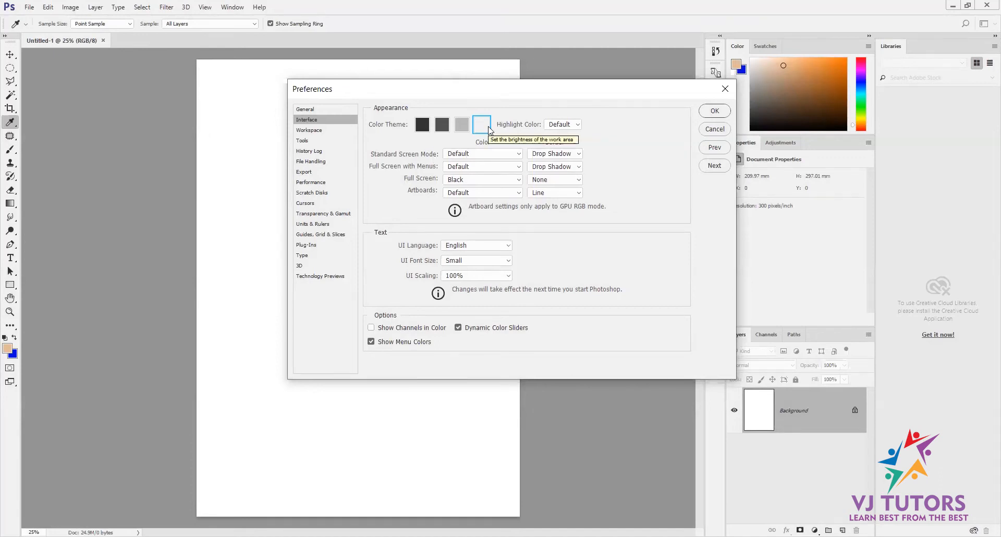
left_click(462, 125)
left_click(441, 125)
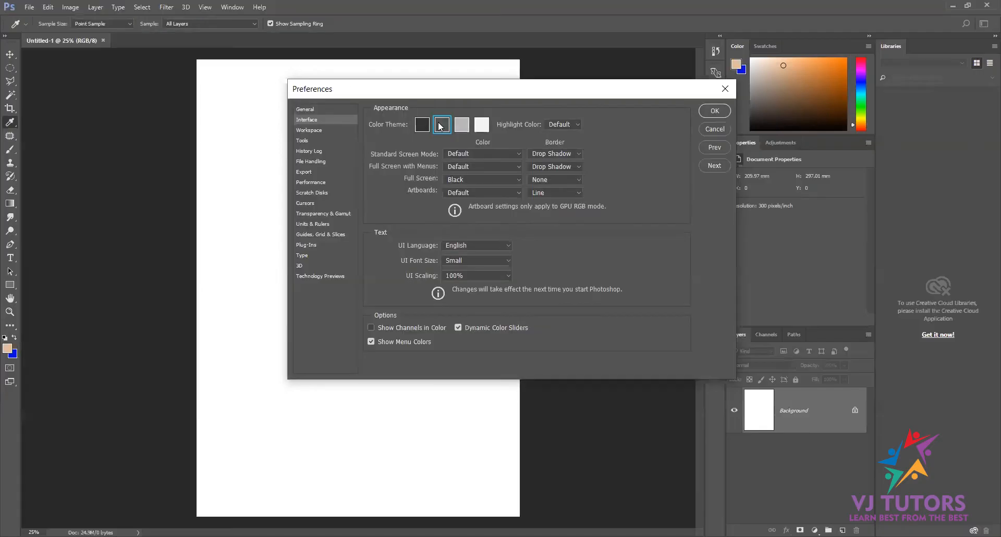
left_click(425, 127)
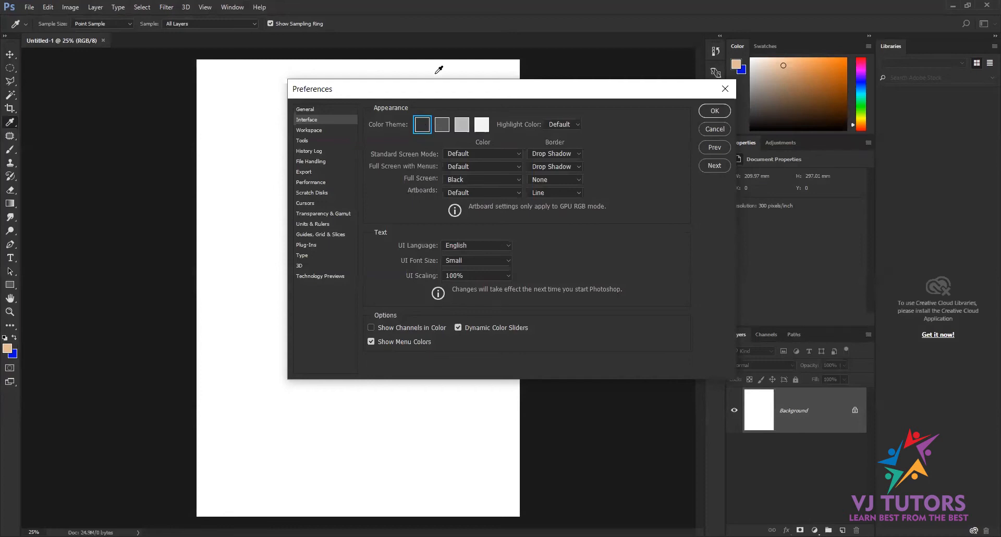
Enable Zoom with Scroll Wheel in the Tools preferences and apply the change.
left_click(315, 135)
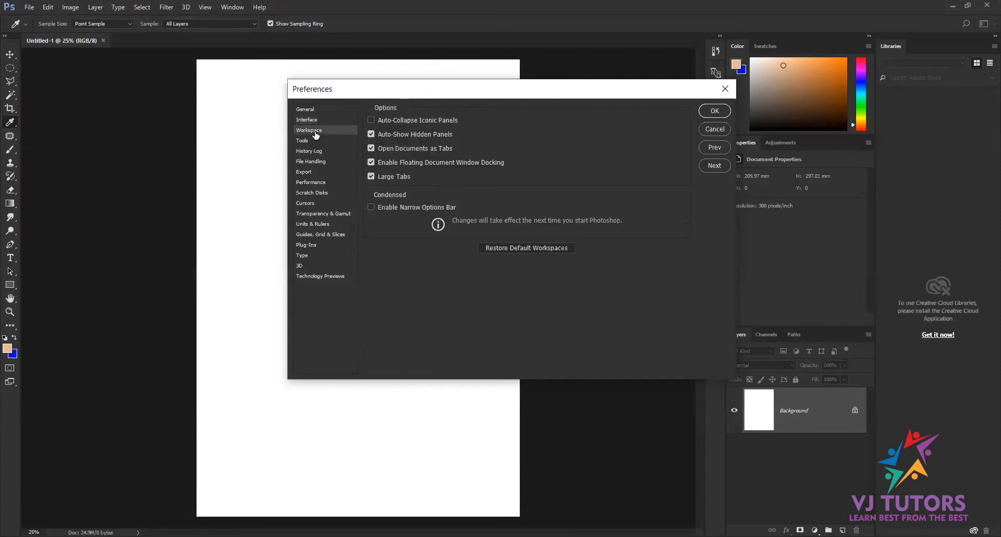
left_click(306, 141)
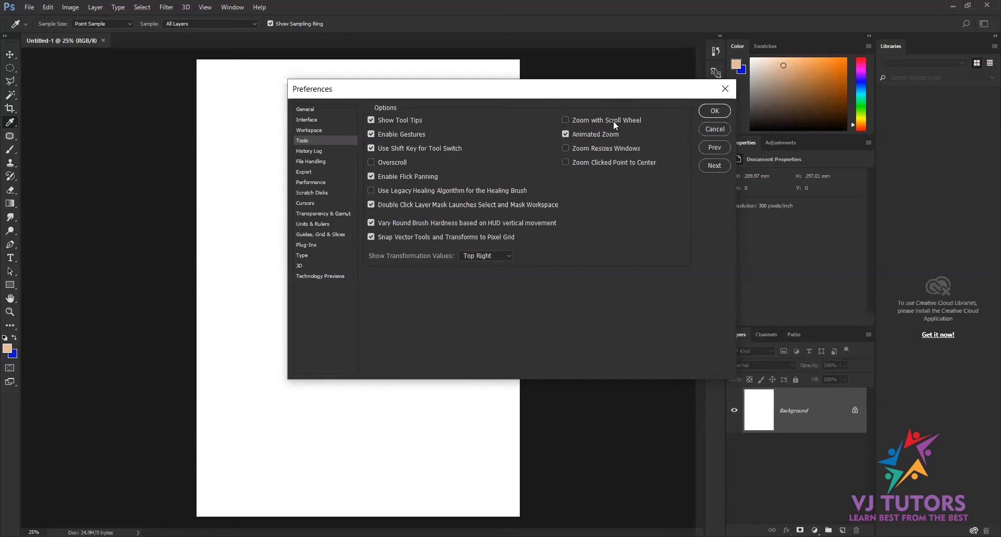
mouse_move(616, 124)
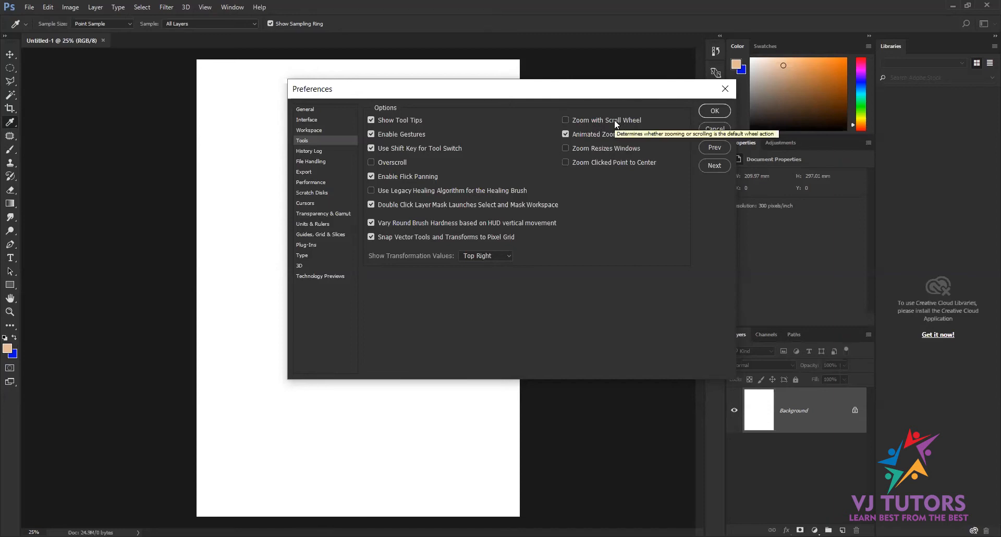
left_click(615, 123)
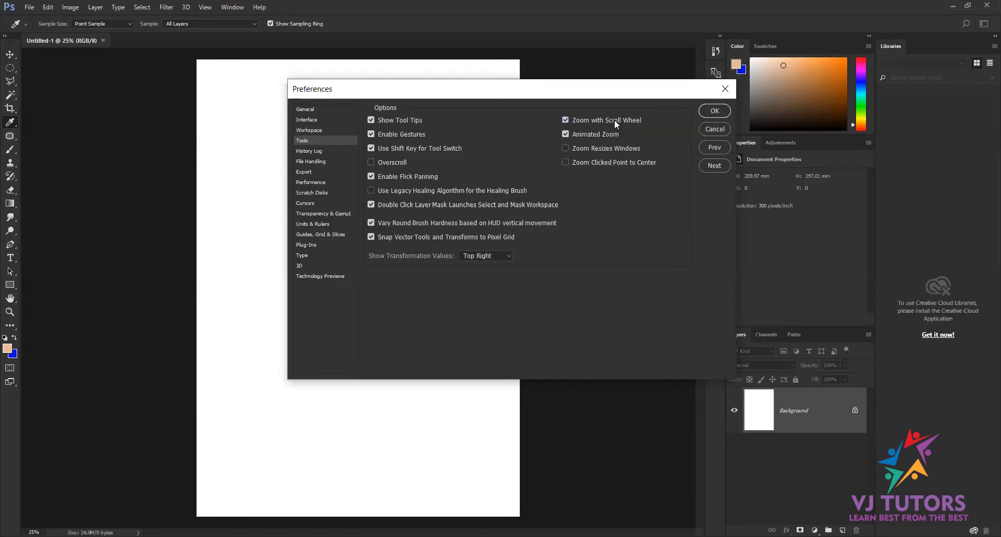
left_click(715, 111)
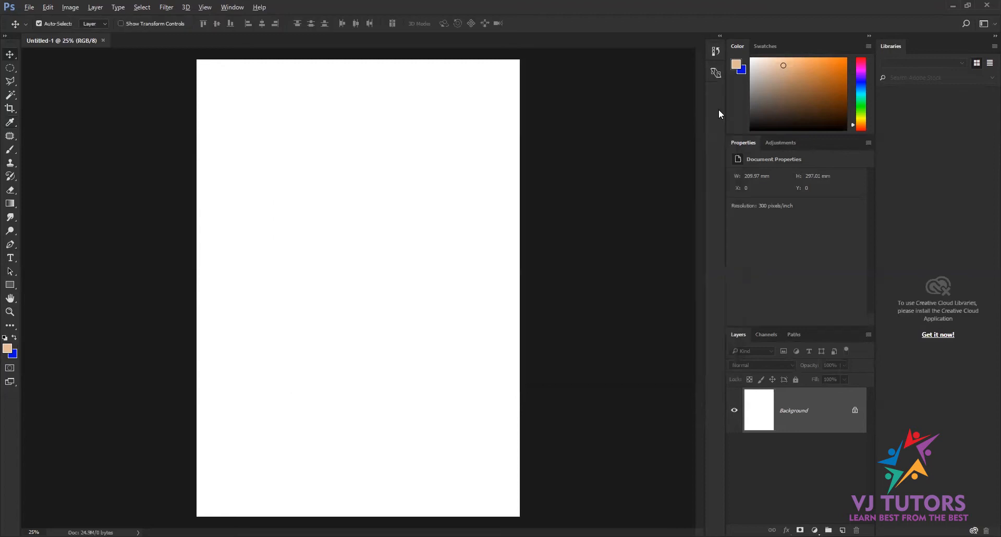
Test zooming in and out on the blank document.
key("ctrl+plus")
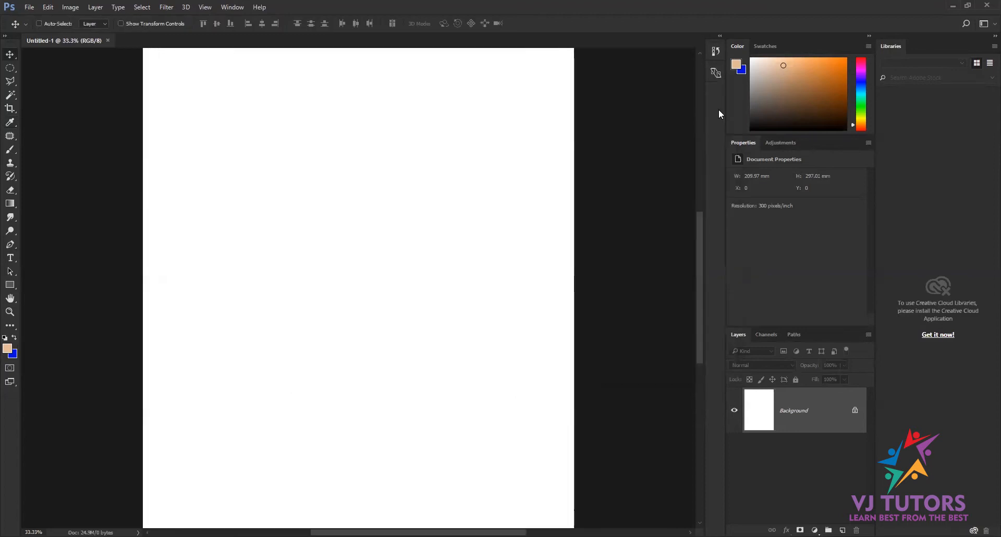
key("ctrl+plus")
key("ctrl+minus")
key("ctrl+minus")
key("ctrl+minus")
key("ctrl+minus")
key("ctrl+plus")
key("ctrl+plus")
key("ctrl+minus")
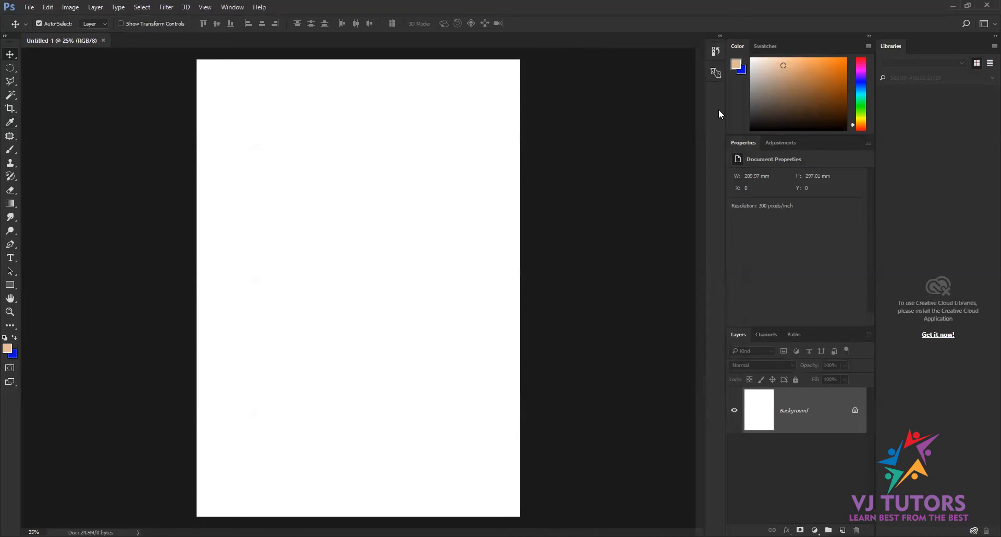
key("ctrl+plus")
key("ctrl+plus")
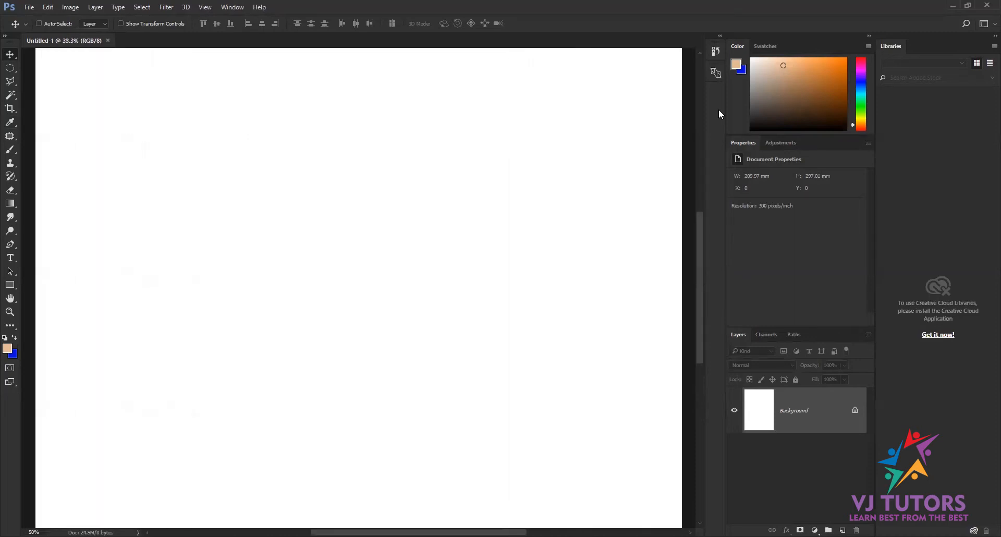
key("ctrl+minus")
key("ctrl+minus")
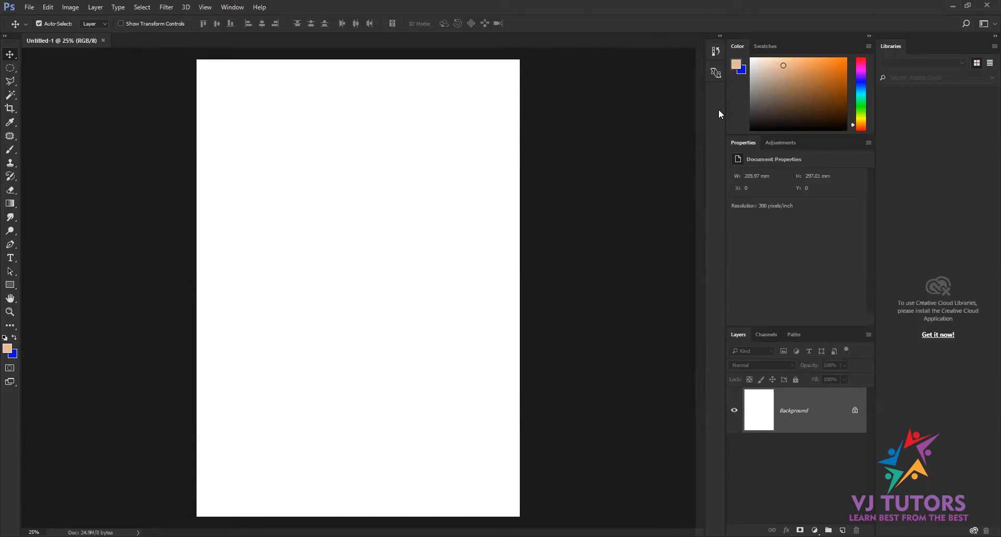
key("ctrl+plus")
key("ctrl+plus")
key("ctrl+minus")
key("ctrl+minus")
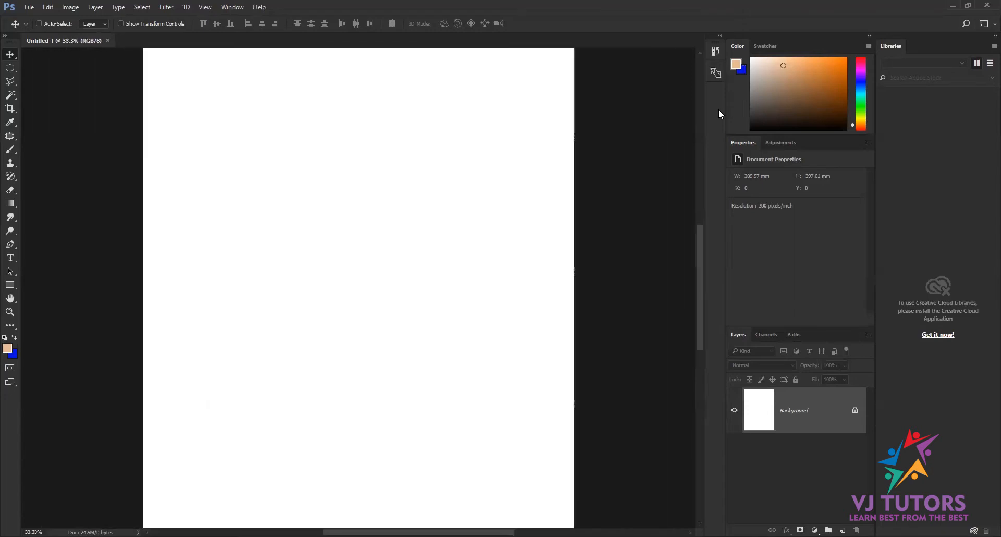
Open the Performance preferences and examine the memory allocation and the Use Graphics Processor option.
left_click(48, 7)
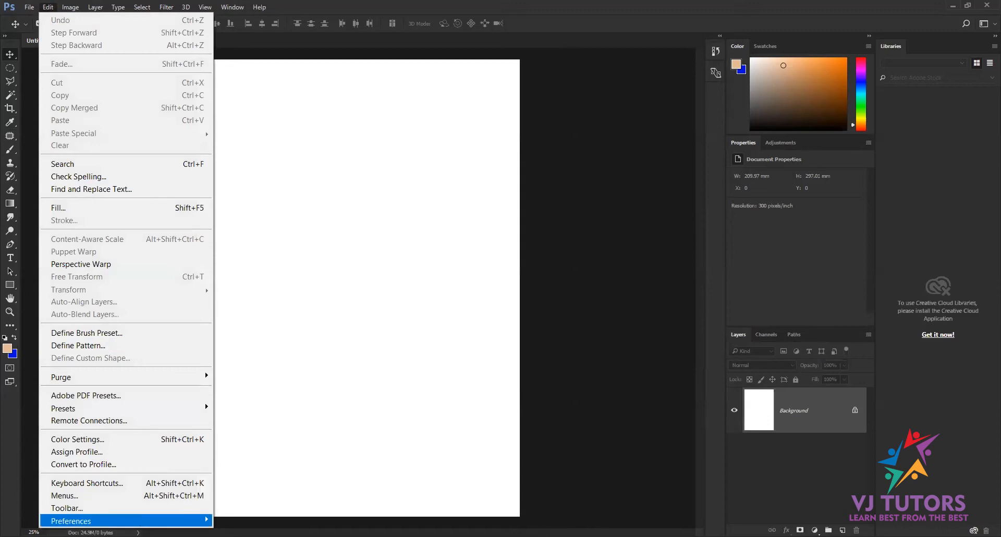
mouse_move(140, 520)
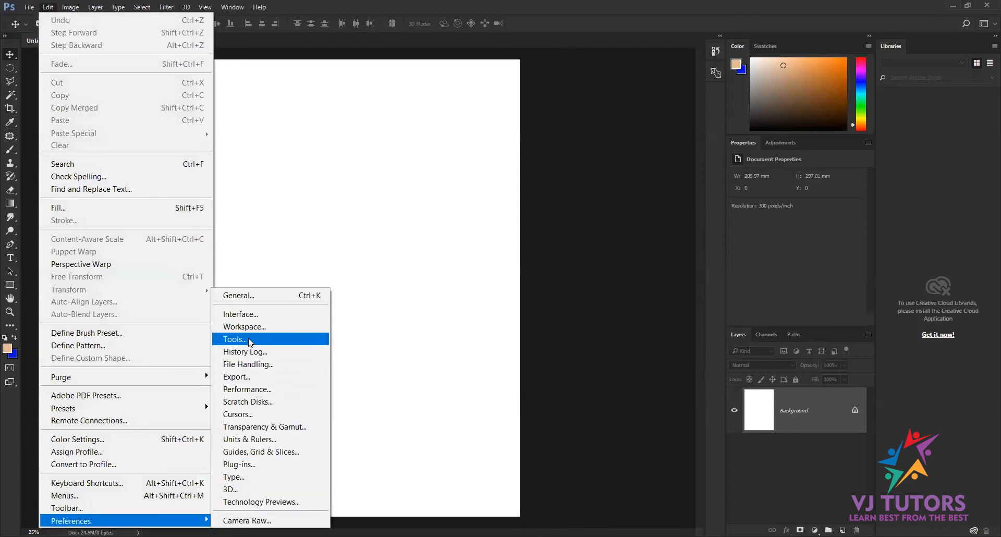
left_click(250, 390)
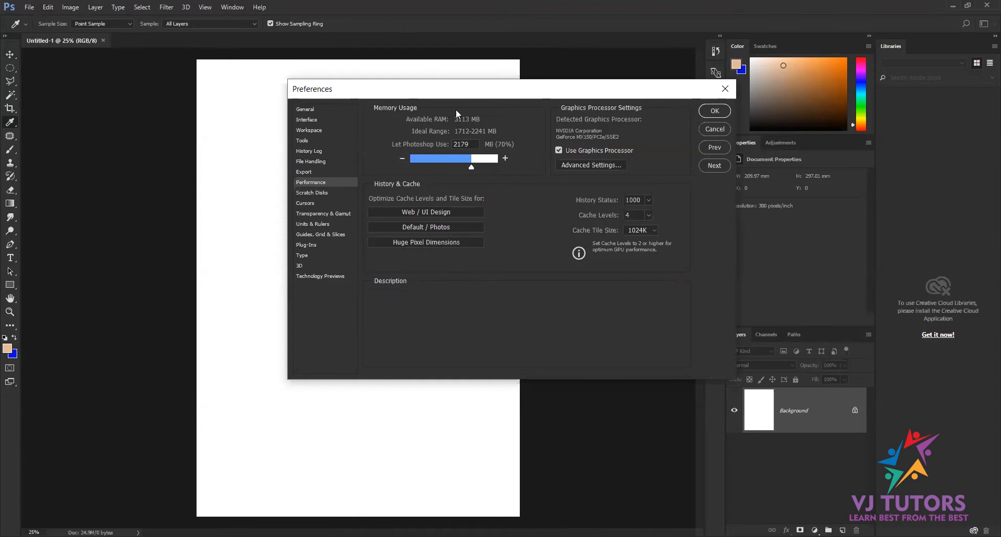
double_click(457, 144)
left_click_drag(475, 143, 442, 147)
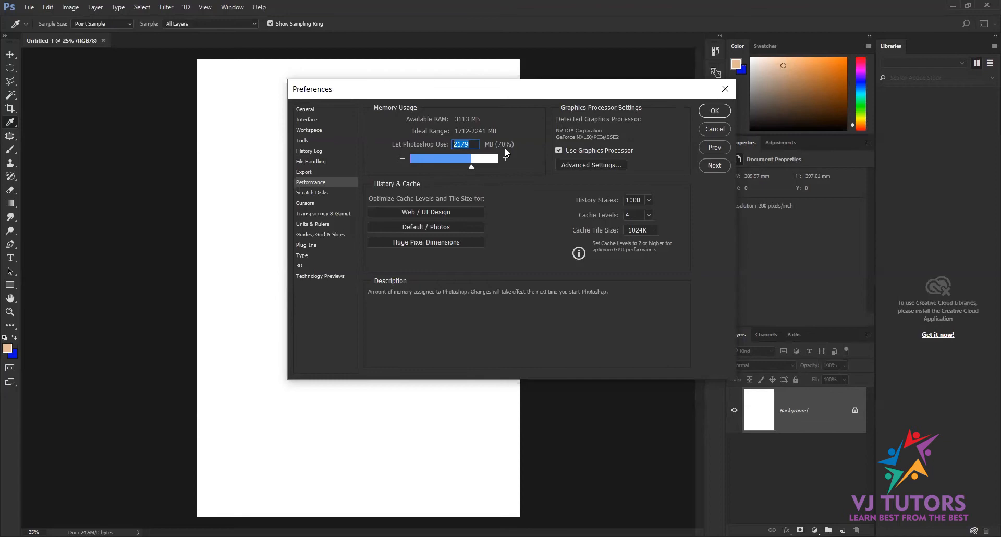
left_click(610, 151)
left_click(610, 151)
Try to set the number of History States to 11000.
left_click_drag(642, 201, 593, 198)
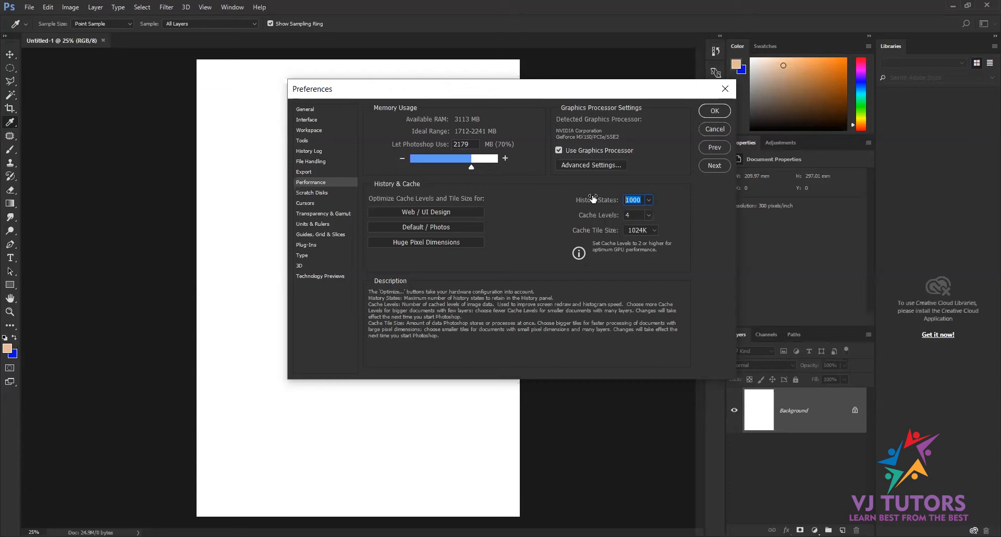
type("50")
type("1")
key("BackSpace")
key("BackSpace")
key("BackSpace")
type("11000")
key("Return")
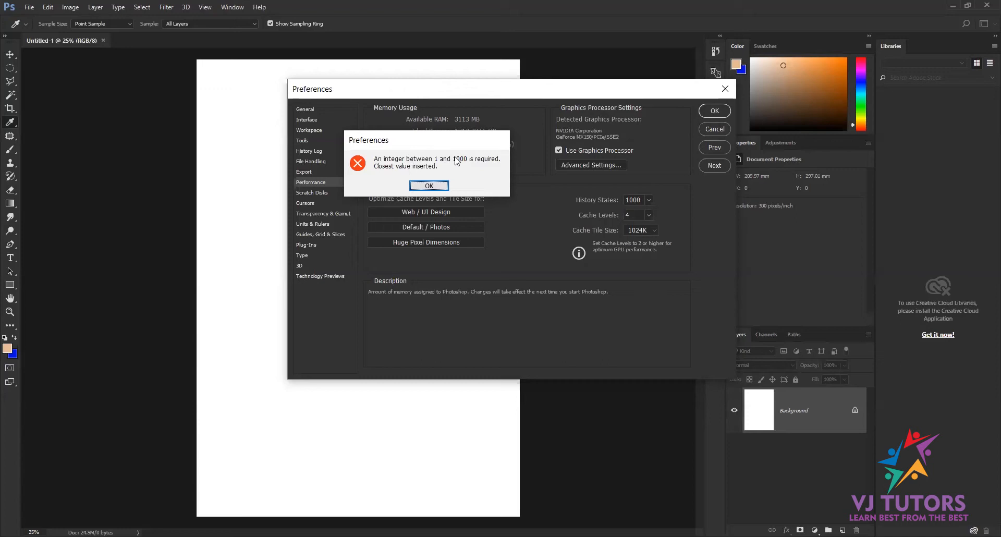
key("Return")
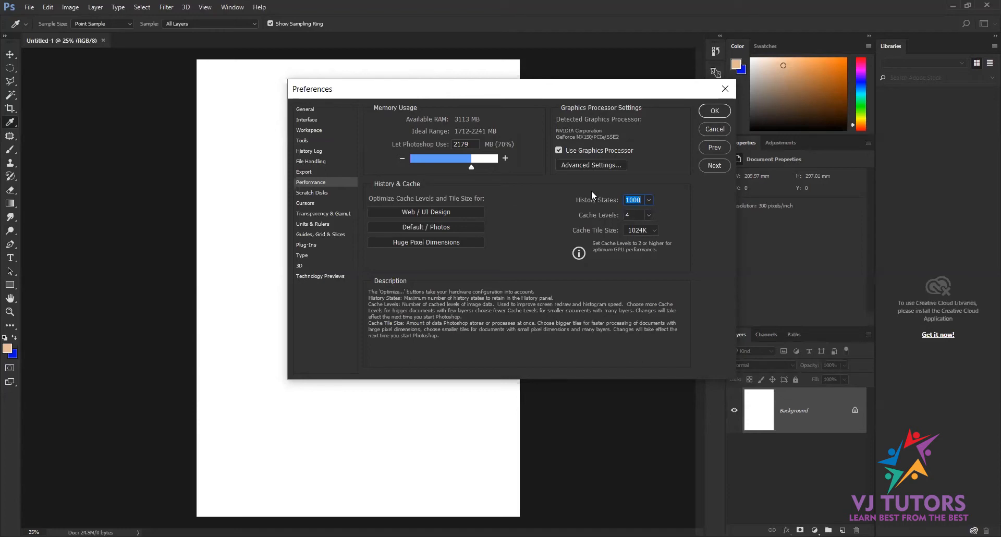
Review the active drive in the Scratch Disks preferences and accept the preferences.
left_click(322, 193)
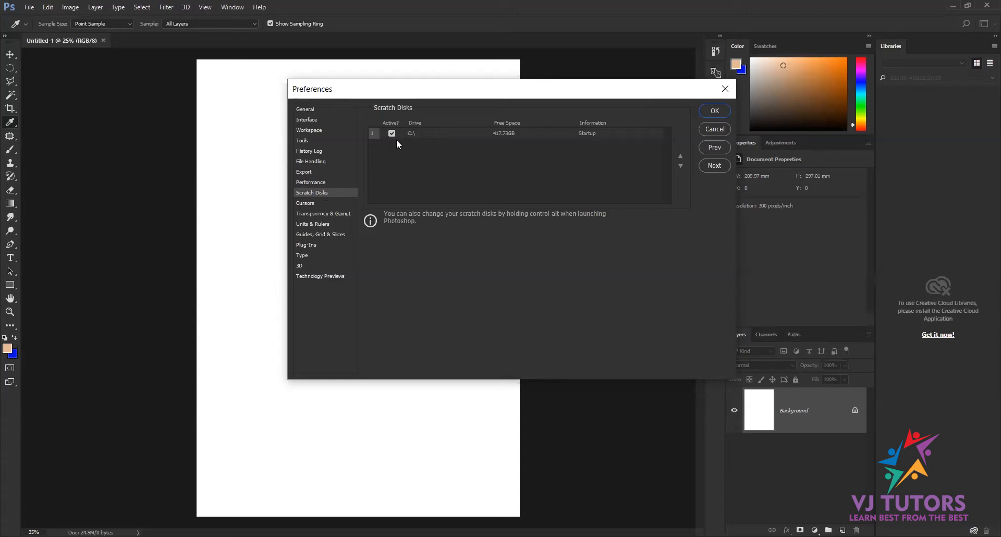
left_click(562, 136)
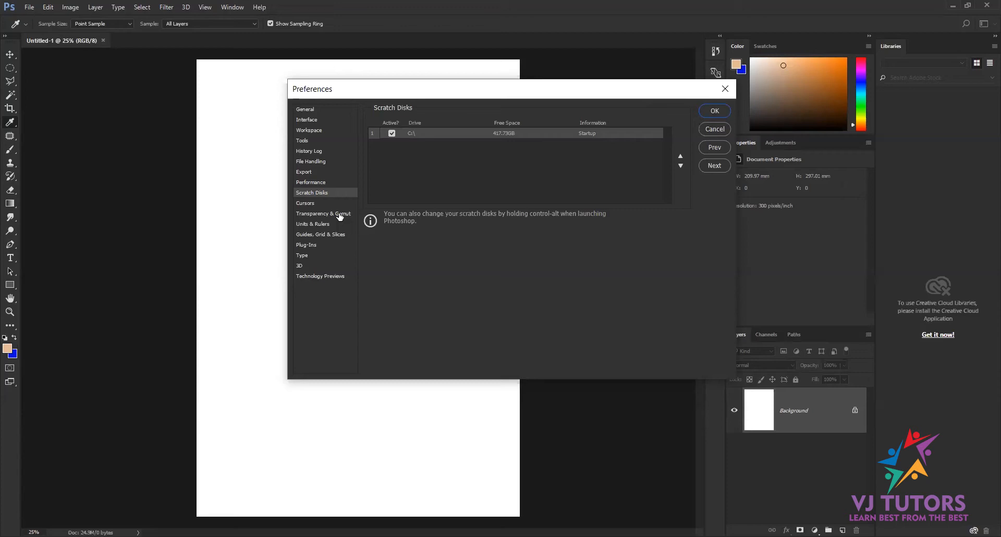
left_click(715, 111)
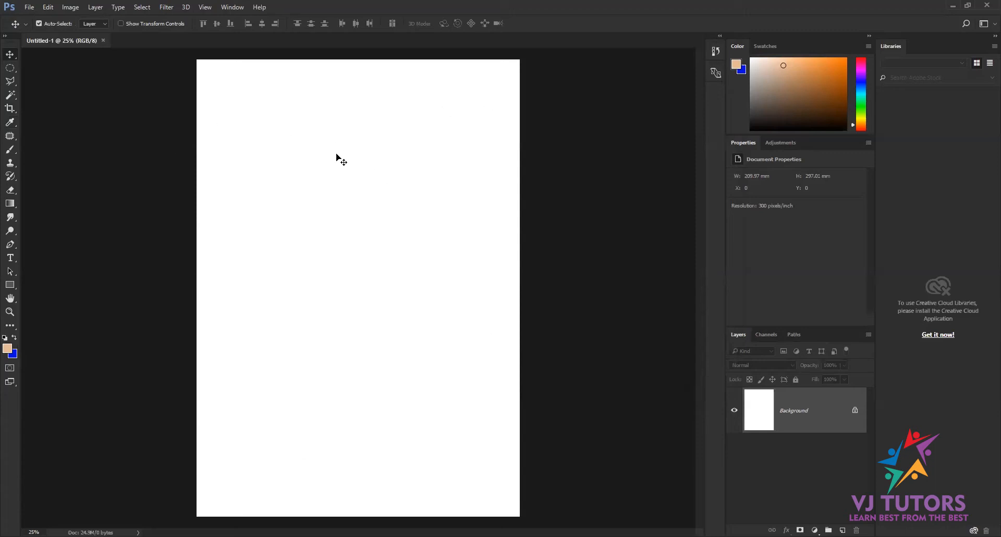
Draw a rectangle shape about 1168 x 712 px in the page's upper half and another about 1284 x 756 px below it.
left_click(10, 284)
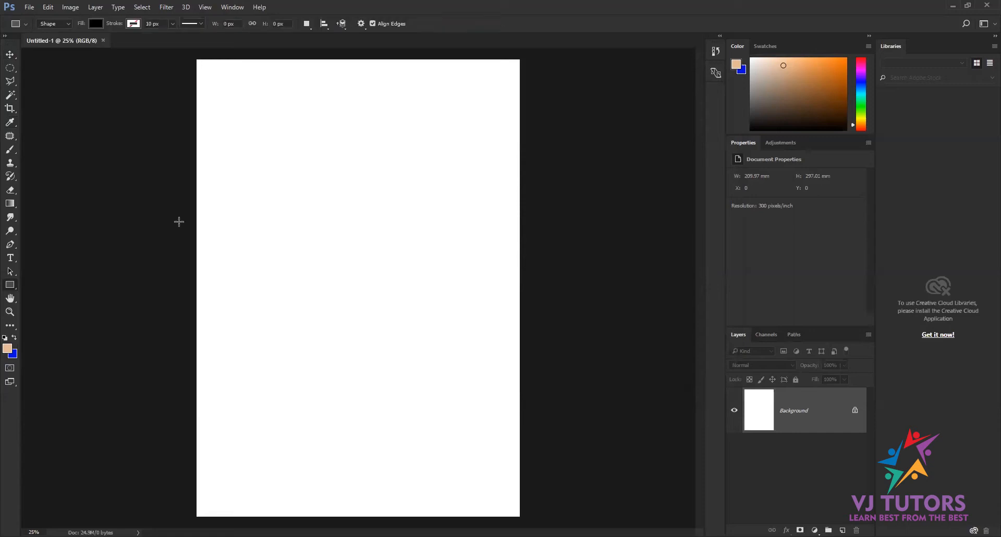
left_click_drag(302, 157, 455, 251)
left_click_drag(268, 312, 436, 410)
Fill both rectangles with the blue background color, trying the peach foreground color on the lower one first.
key("alt+BackSpace")
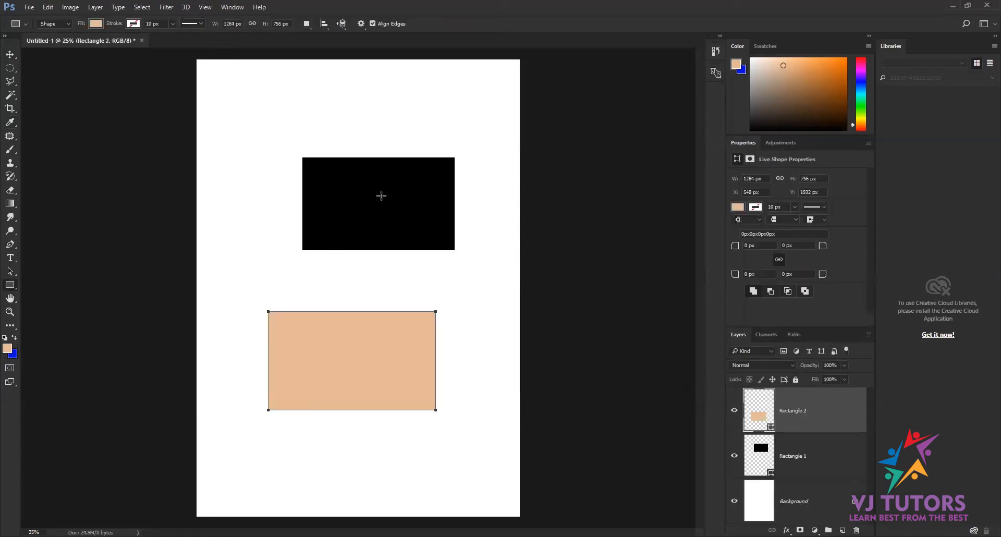
key("ctrl+BackSpace")
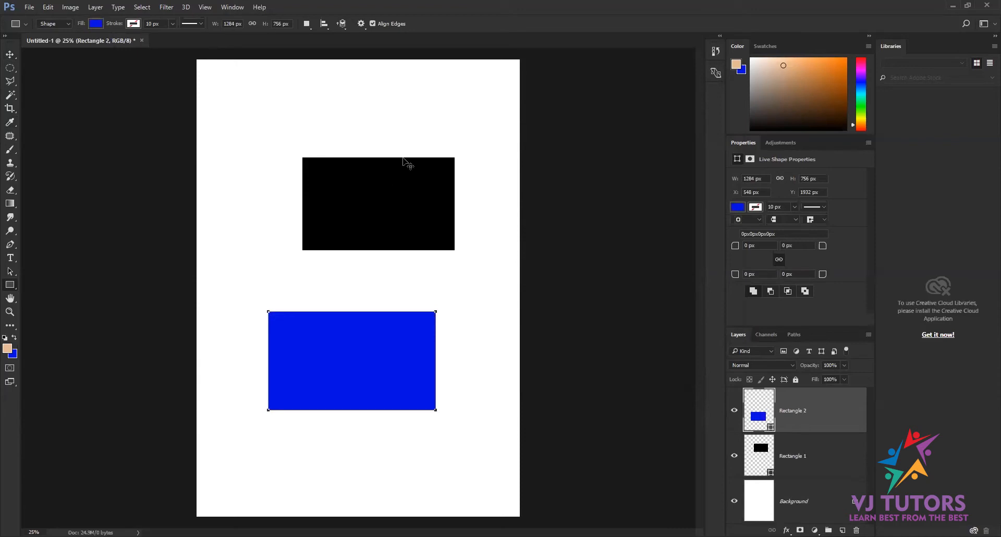
key("v")
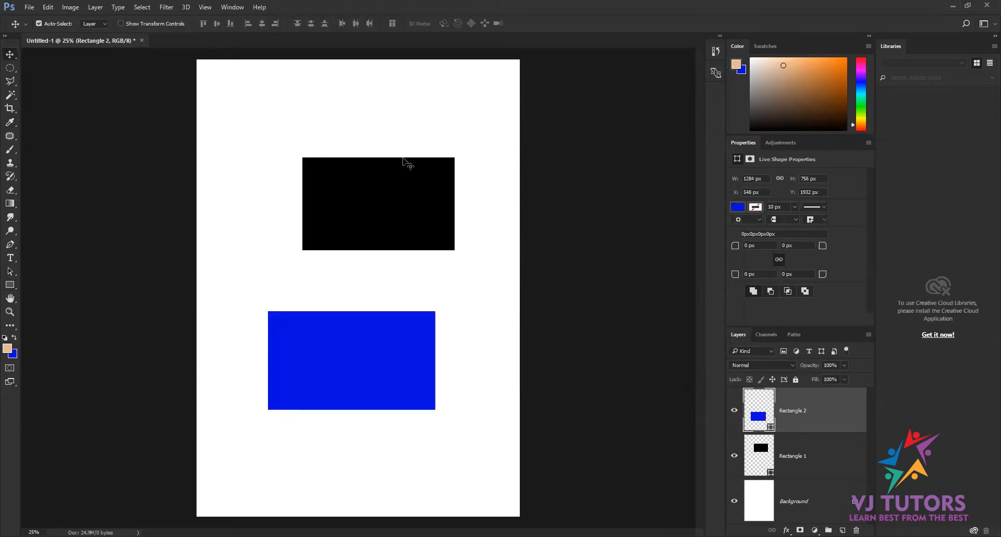
left_click(381, 210)
key("ctrl+BackSpace")
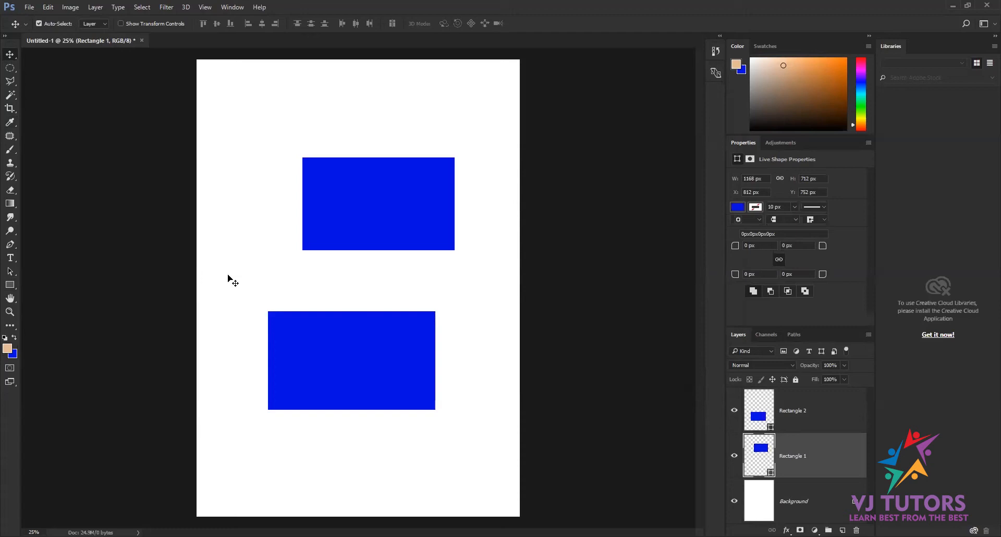
Fill the upper rectangle with the peach foreground color and shift the lower blue rectangle slightly right and up.
key("alt+BackSpace")
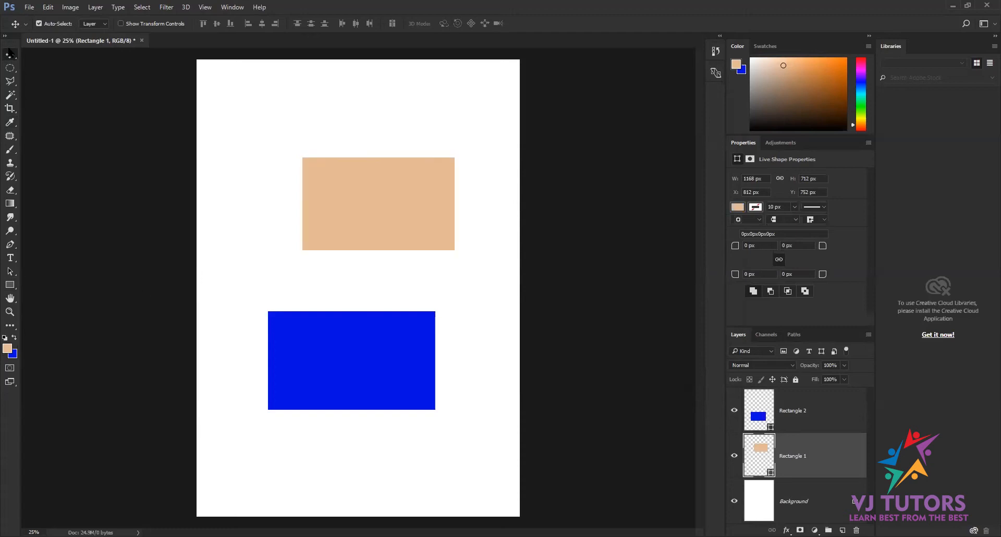
left_click(315, 336)
left_click_drag(315, 336, 340, 327)
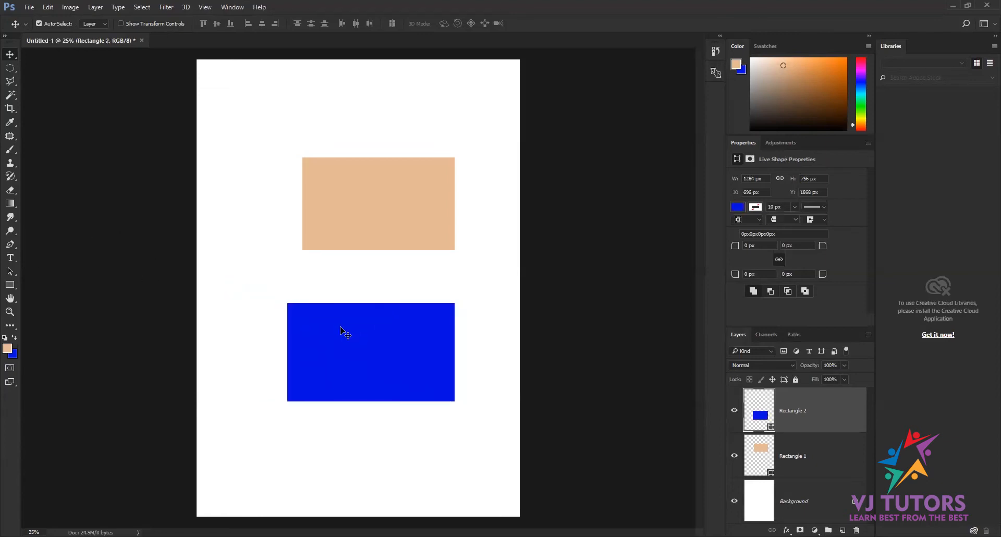
Try moving the blue rectangle off the left and right sides of the page, undoing the moves.
left_click_drag(341, 328, 61, 323)
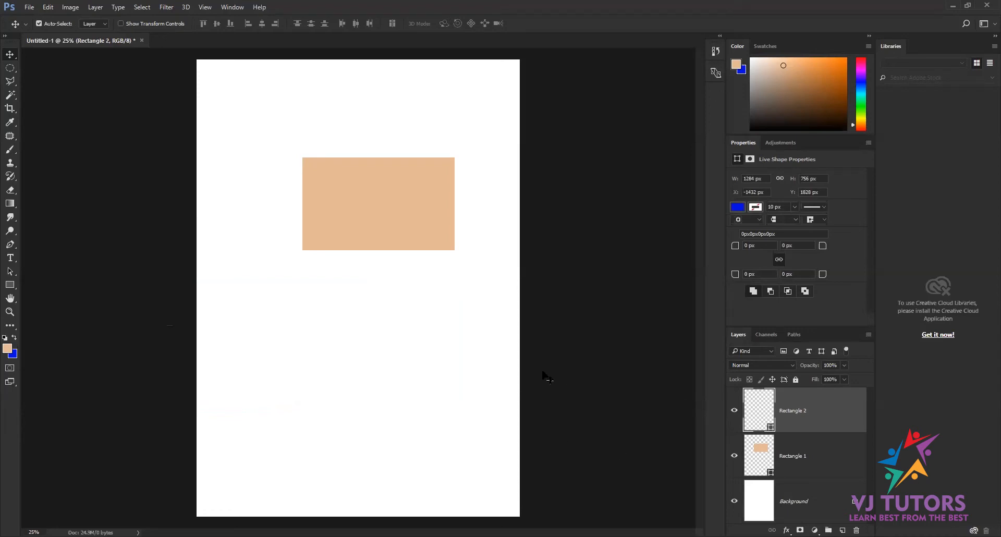
key("ctrl+z")
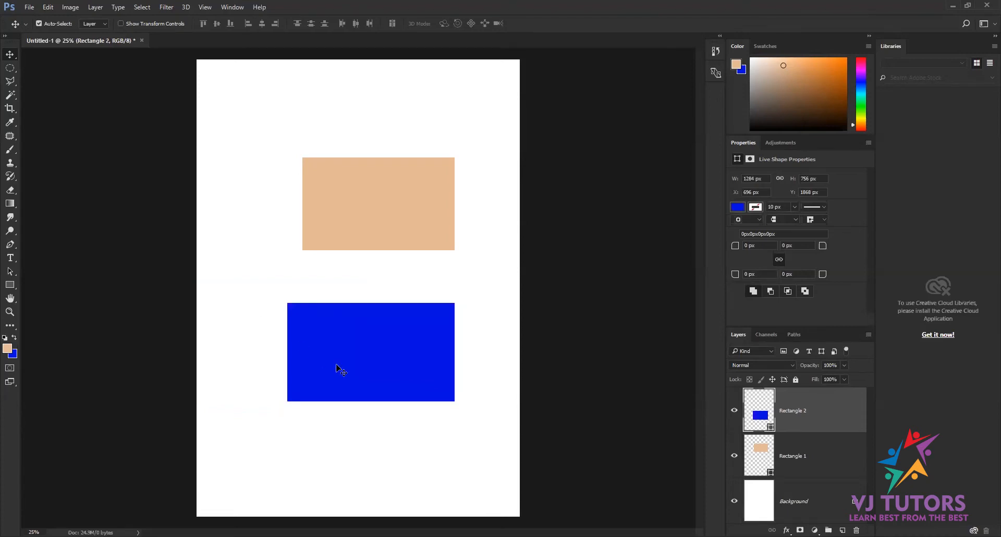
left_click_drag(342, 370, 131, 373)
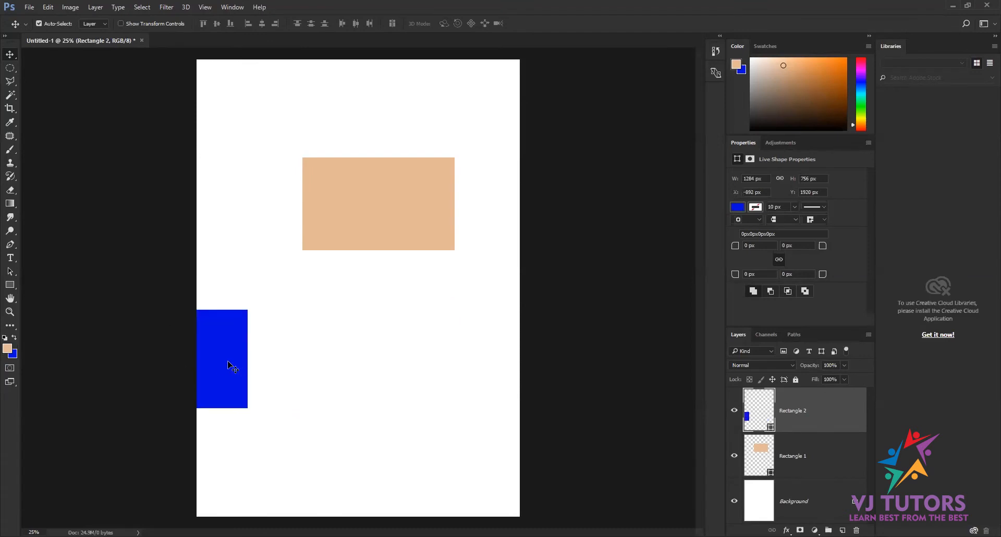
left_click_drag(233, 368, 678, 329)
key("ctrl+alt+z")
key("ctrl+alt+z")
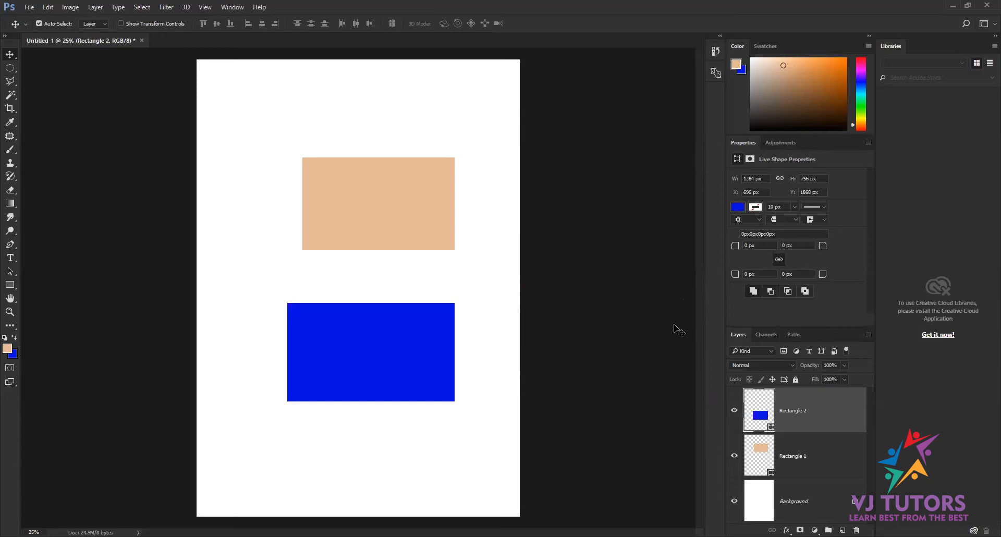
Move the peach and blue rectangles toward the page's upper left, with the blue one at about X 352, Y 1376 px.
left_click_drag(420, 349, 374, 359)
left_click_drag(386, 203, 332, 157)
left_click_drag(331, 348, 329, 273)
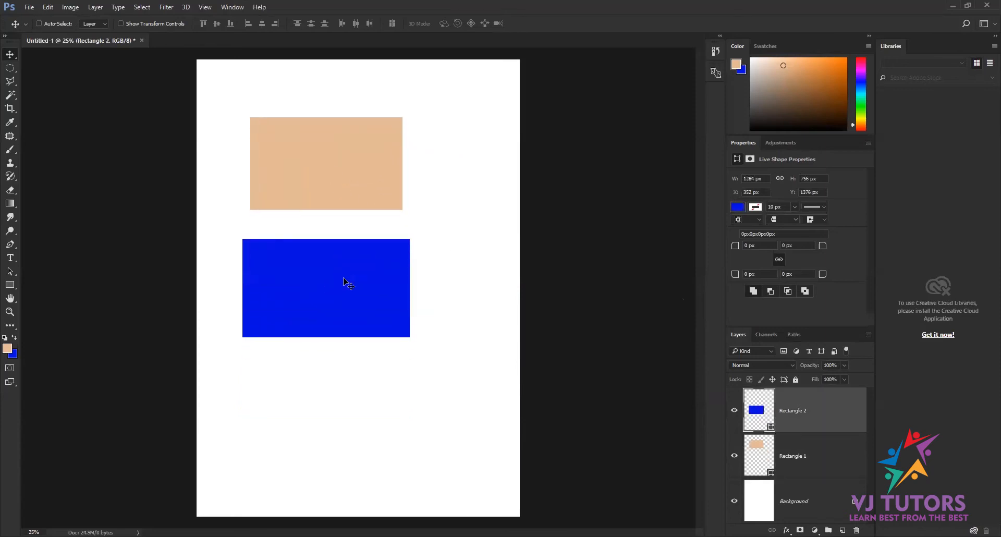
key("ctrl+t")
key("Return")
Draw a third rectangle about 1580 x 684 px in the page's lower part and color it brown with foreground color 552b0c.
left_click(10, 286)
mouse_move(232, 383)
left_mouse_down()
mouse_move(440, 460)
mouse_move(439, 472)
left_mouse_up()
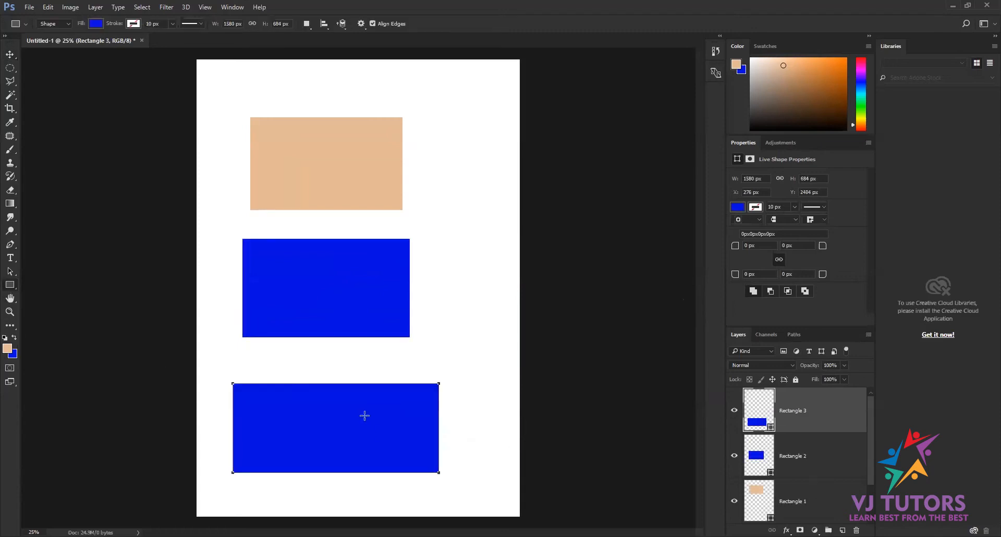
left_click(5, 351)
left_click(573, 237)
left_click_drag(603, 268, 603, 272)
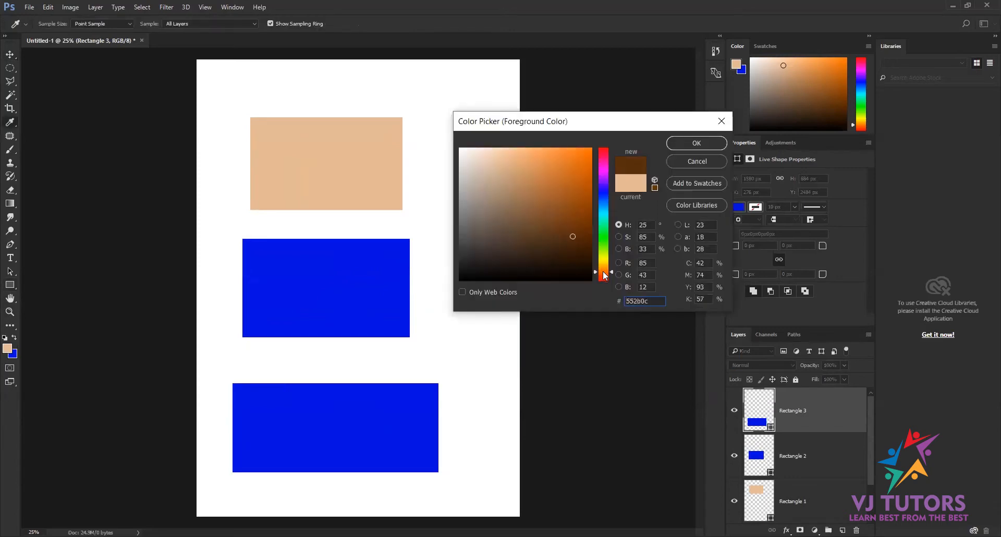
left_click(698, 145)
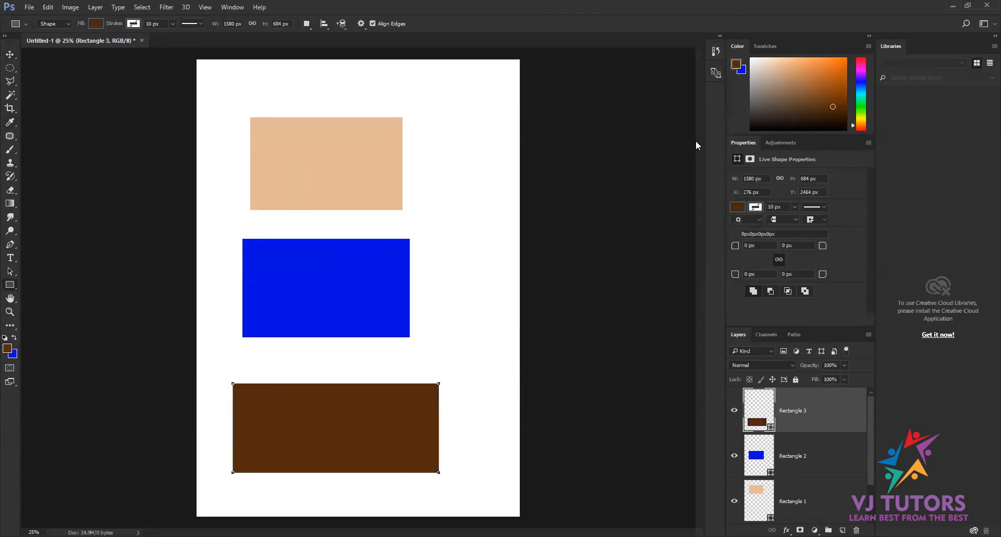
Rearrange the three rectangles freehand into a loosely staggered stack shifted toward the right side of the page.
left_click(8, 57)
left_click_drag(306, 241, 313, 262)
left_click_drag(332, 201, 347, 217)
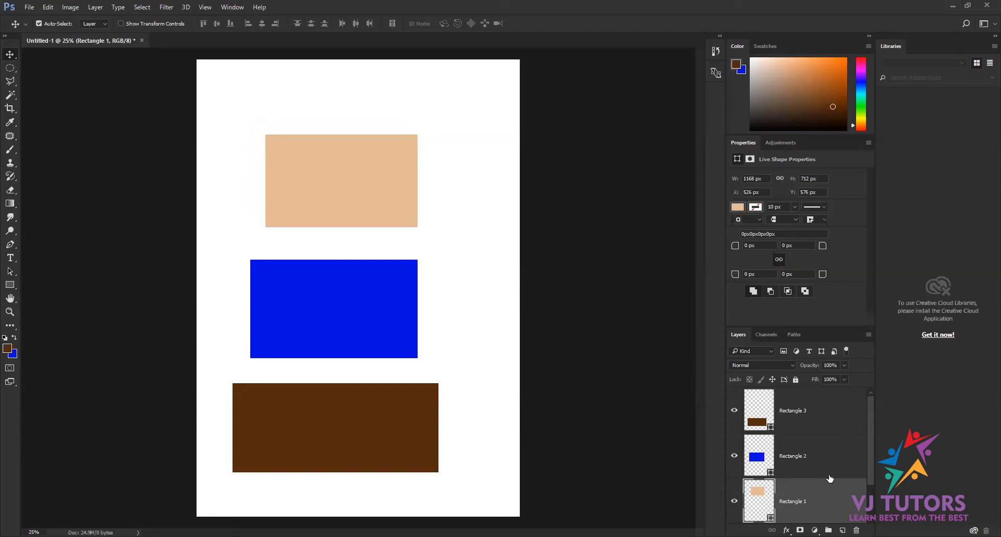
left_click_drag(354, 270, 357, 277)
left_click_drag(334, 420, 340, 436)
left_click_drag(339, 344, 341, 355)
left_click_drag(348, 229, 347, 252)
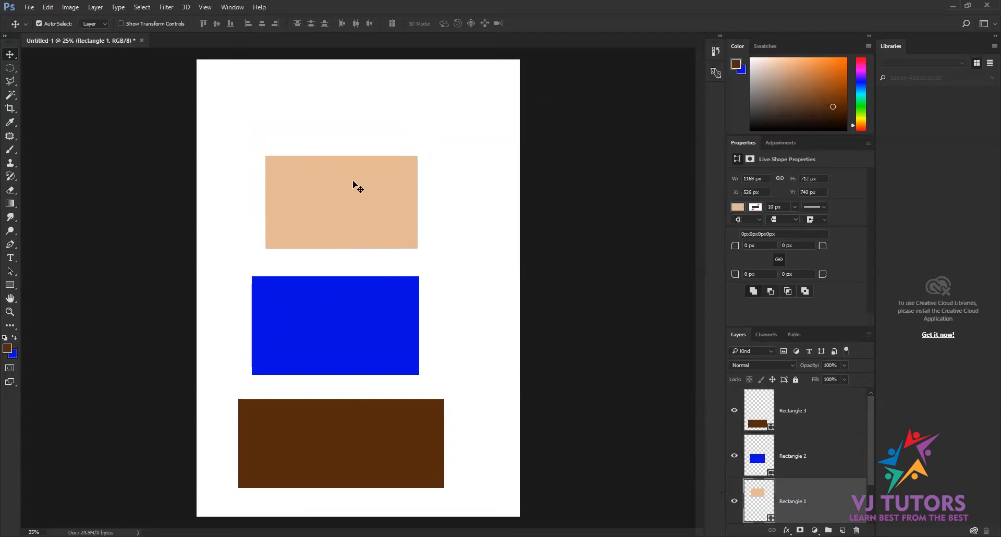
left_click_drag(328, 226, 361, 206)
left_click_drag(317, 308, 393, 283)
left_click_drag(341, 446, 411, 430)
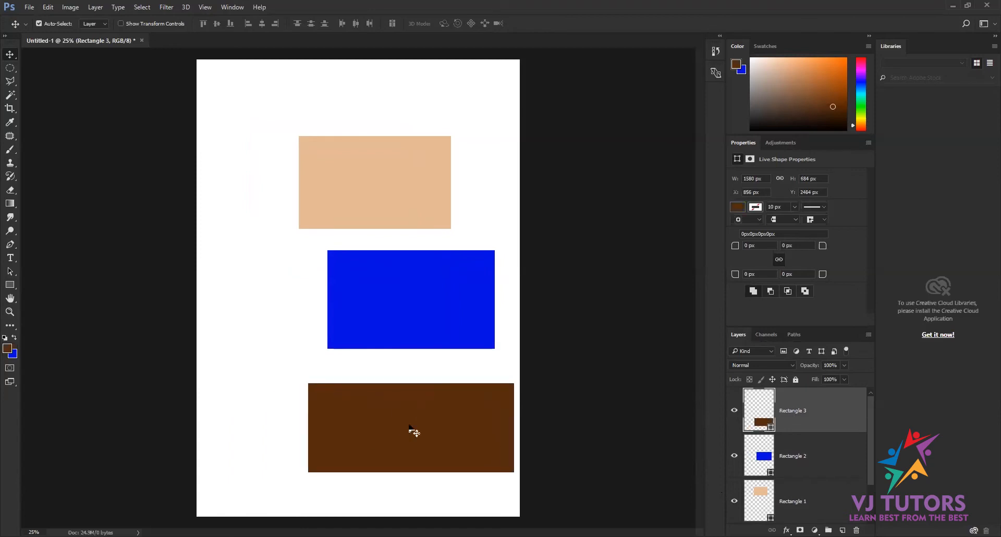
Show the rulers and place a vertical guide at about 32 mm and a horizontal guide at about 40 mm.
key("ctrl+r")
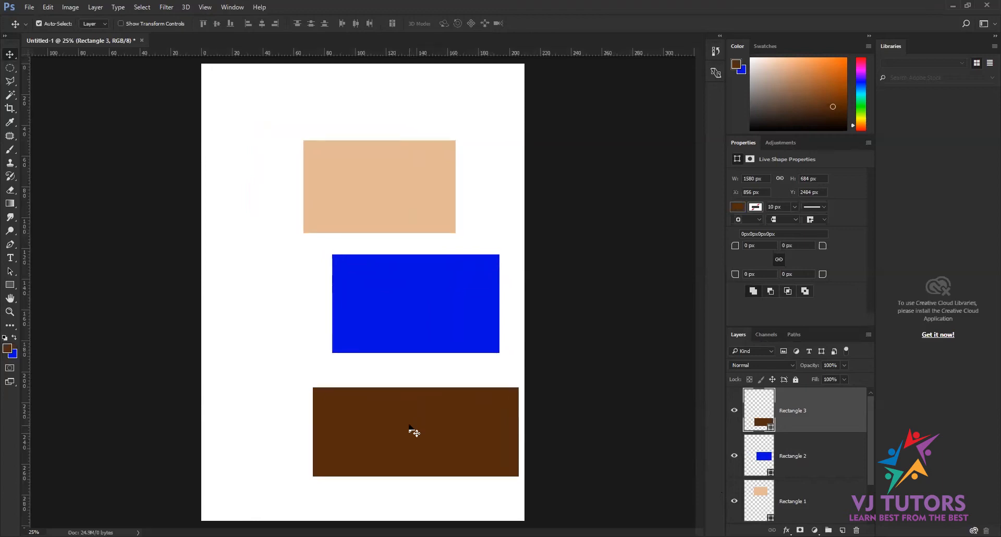
key("ctrl+r")
left_click(205, 7)
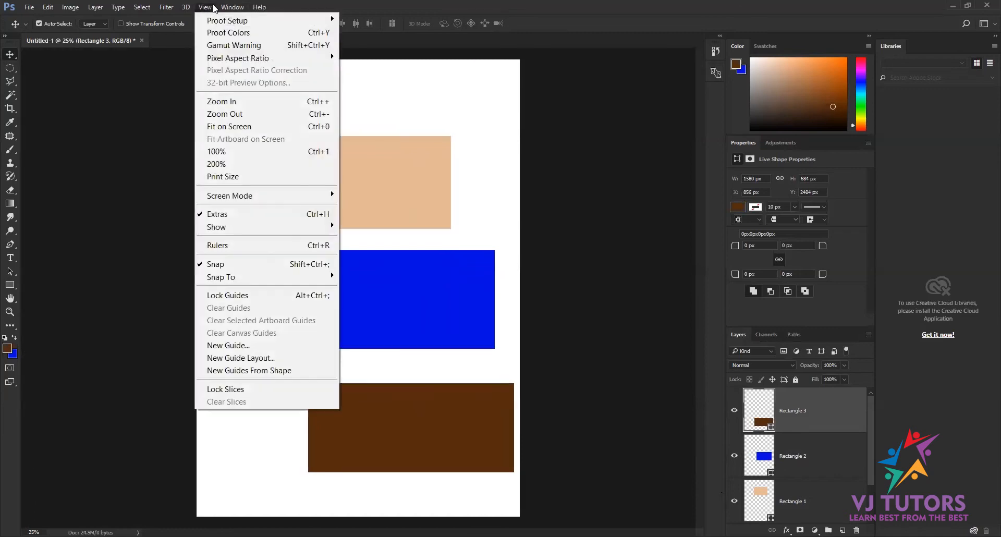
left_click(237, 247)
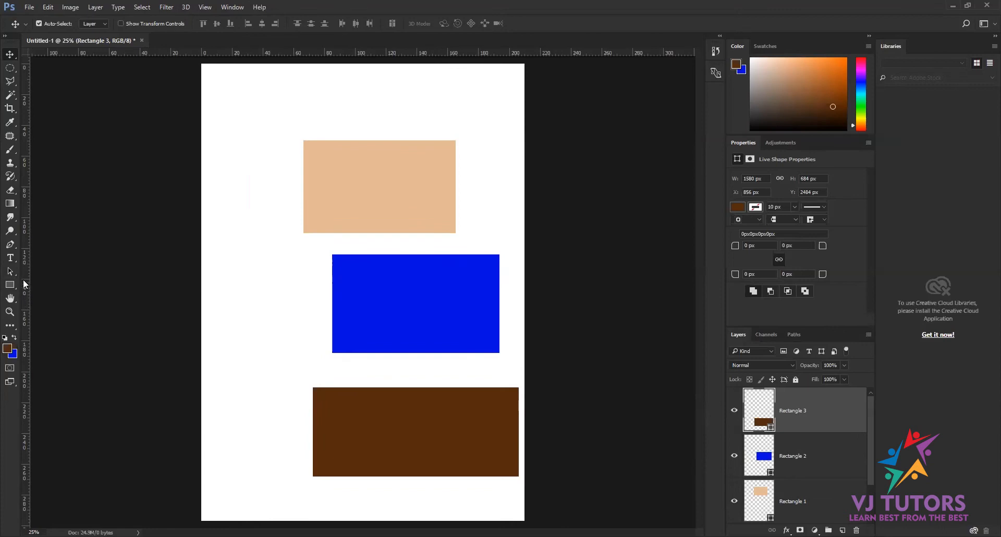
left_click_drag(24, 282, 251, 304)
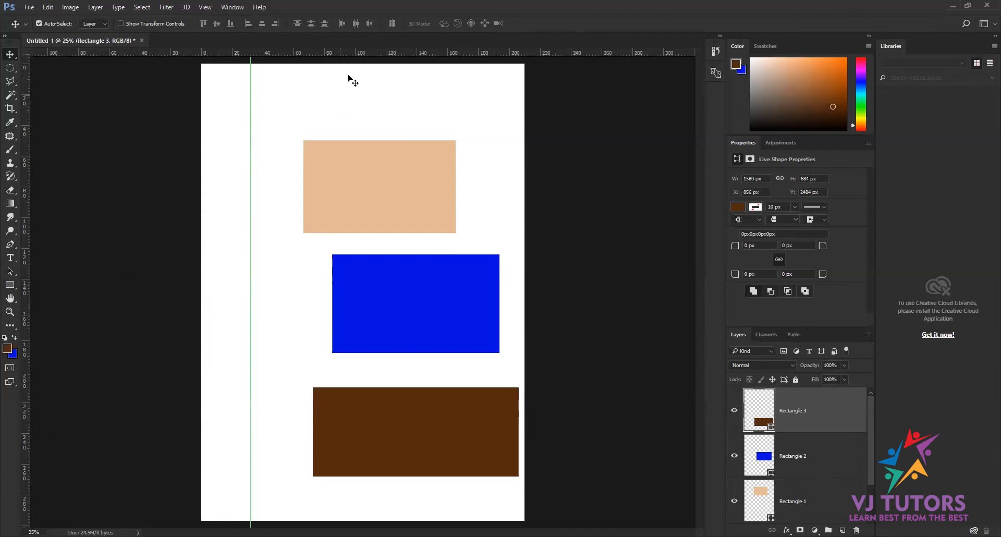
left_click_drag(368, 57, 374, 126)
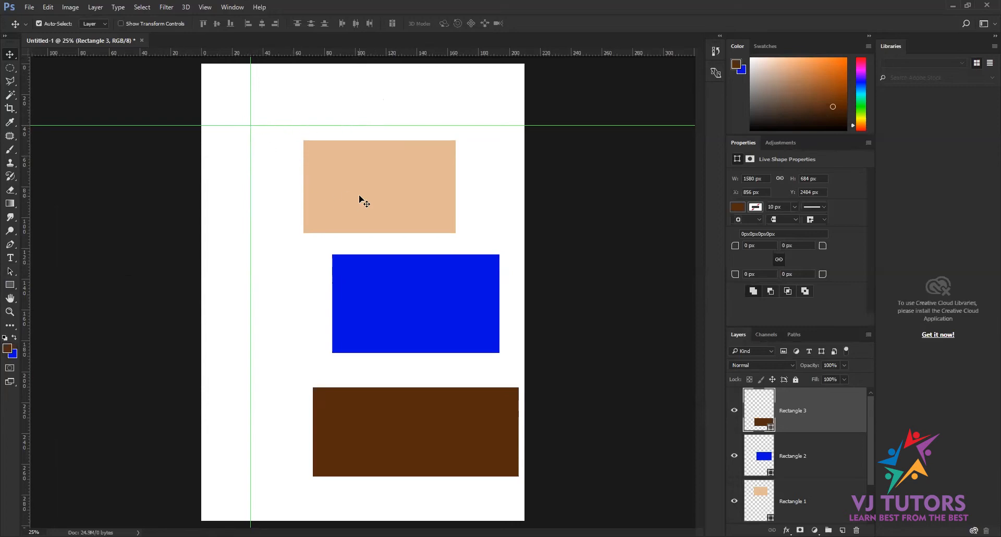
Snap the peach rectangle's corner to the guide intersection and align the blue and brown rectangles' left edges to the vertical guide.
left_click_drag(359, 198, 308, 189)
left_click_drag(388, 295, 303, 287)
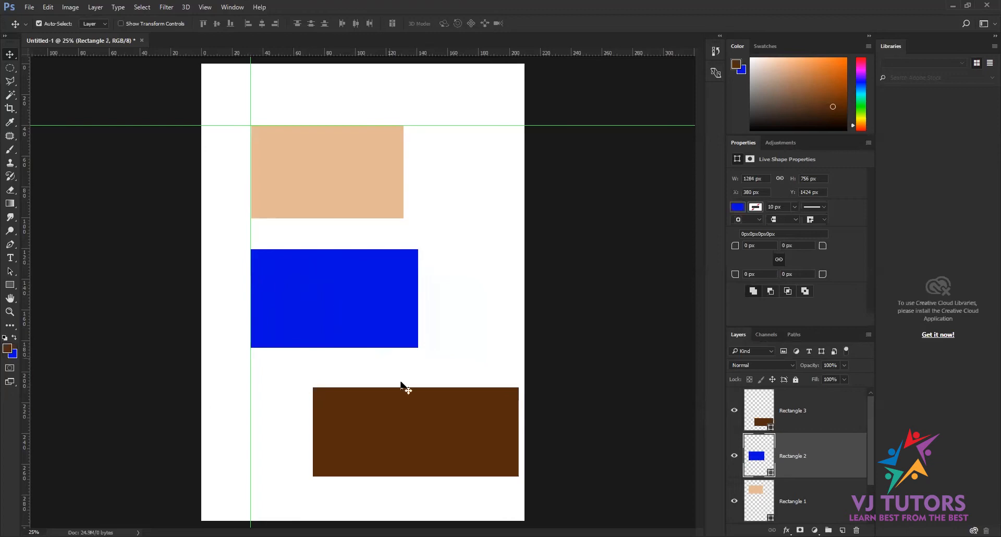
left_click(392, 420)
left_click_drag(393, 419, 330, 423)
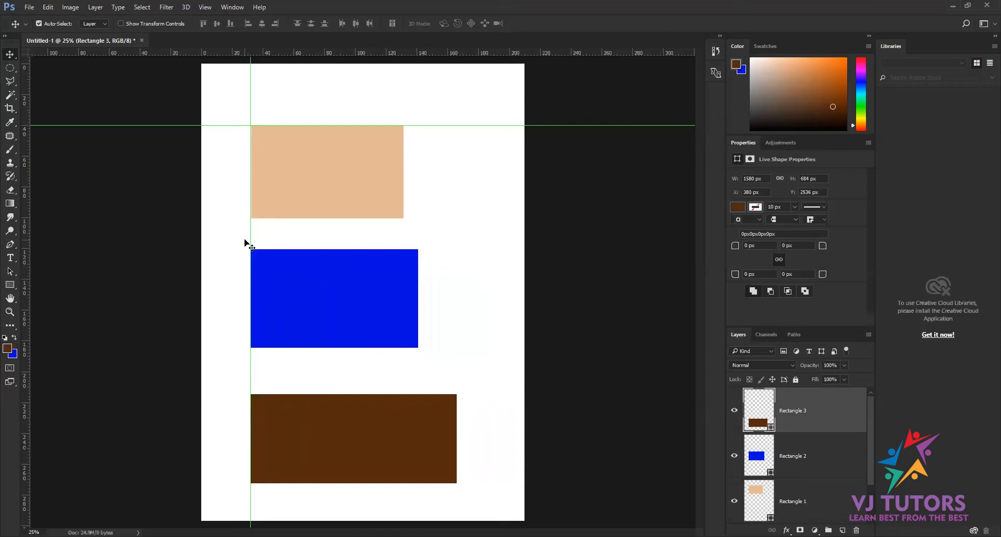
Turn snapping off and on again, and review the Snap To options.
left_click(205, 6)
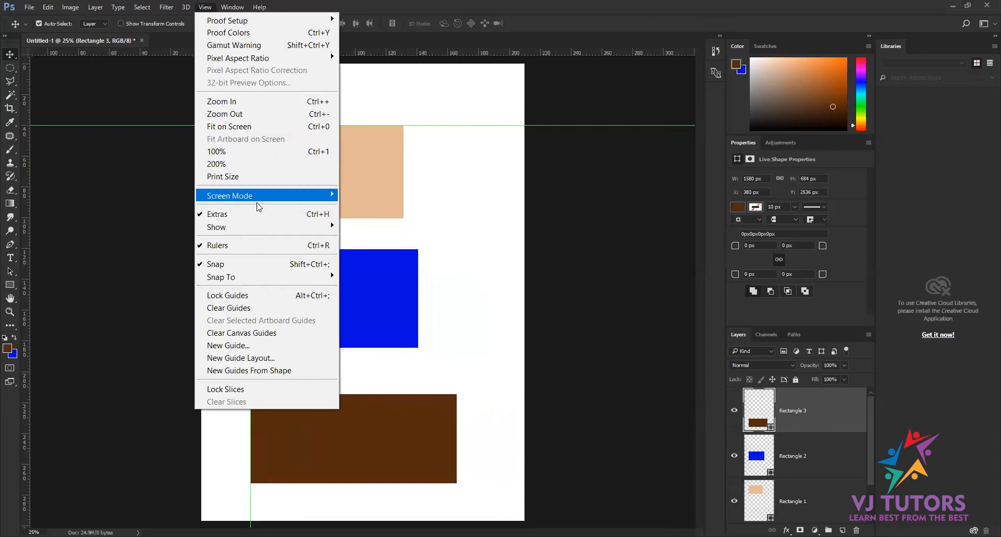
mouse_move(258, 278)
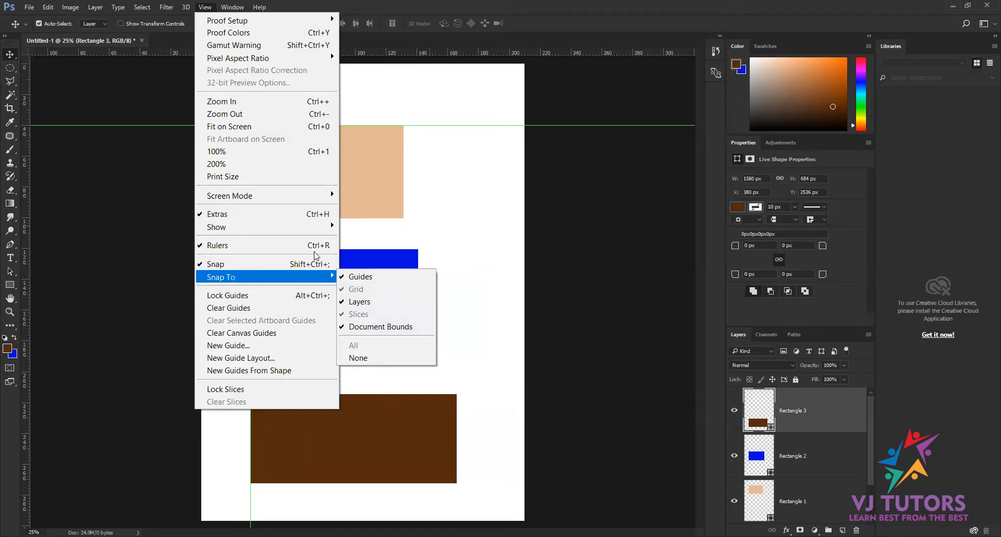
left_click(221, 264)
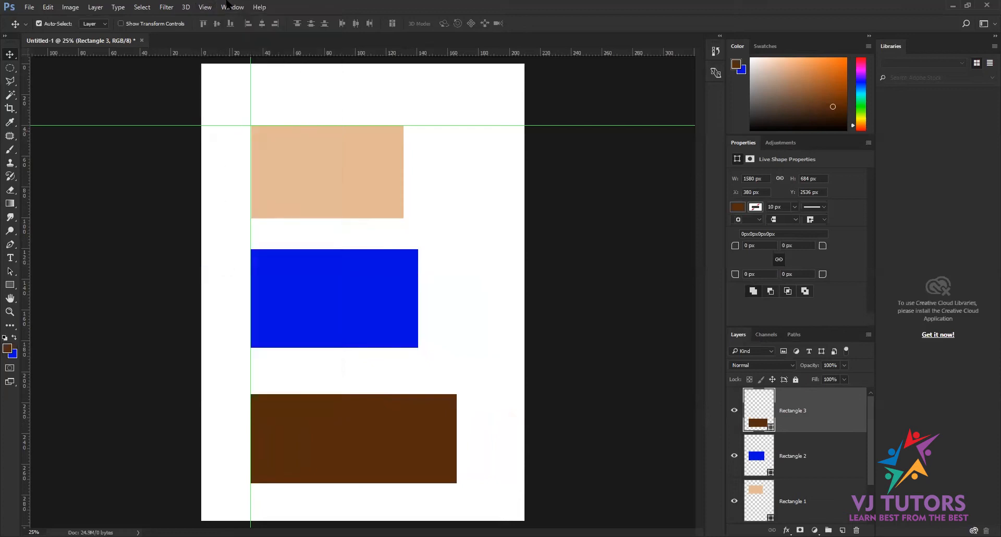
left_click(205, 7)
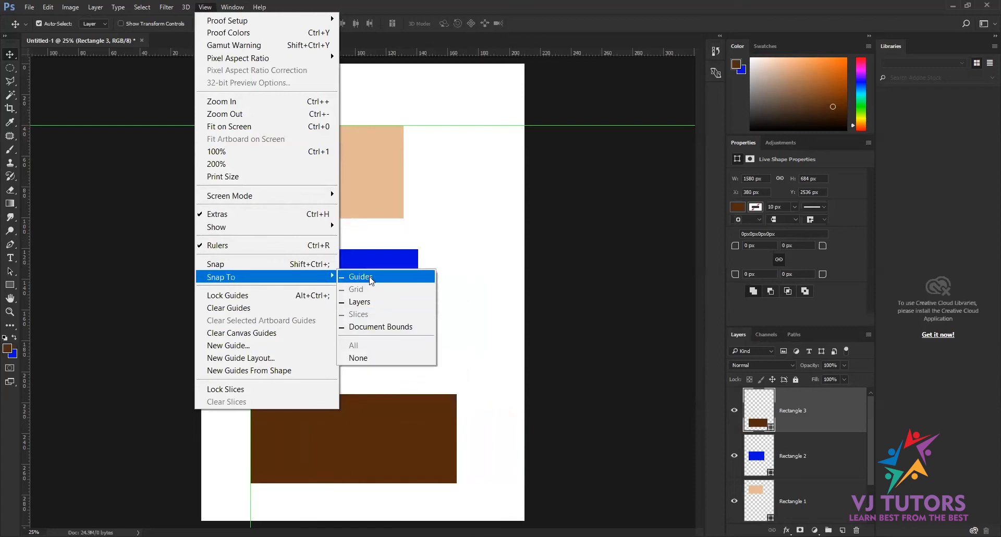
left_click(224, 264)
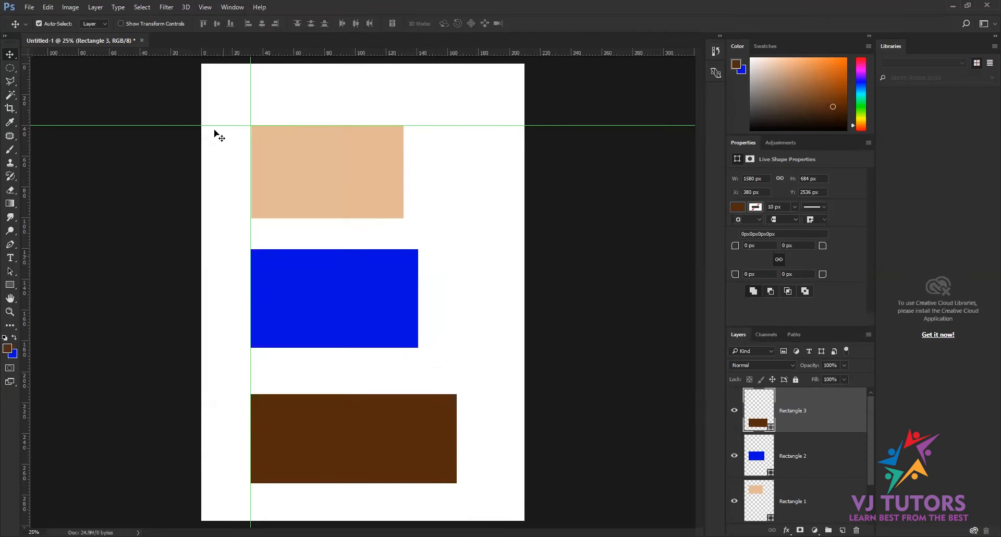
left_click(205, 6)
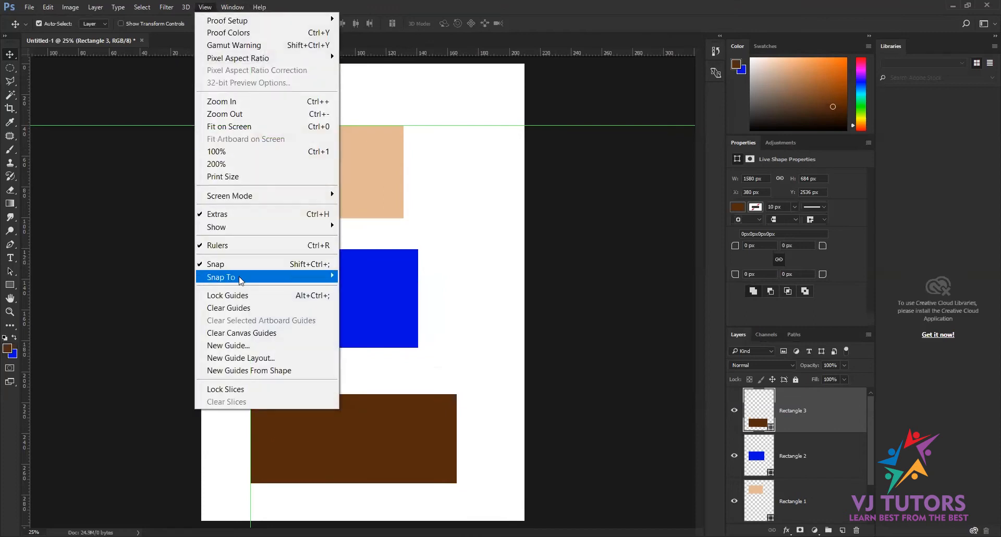
mouse_move(241, 281)
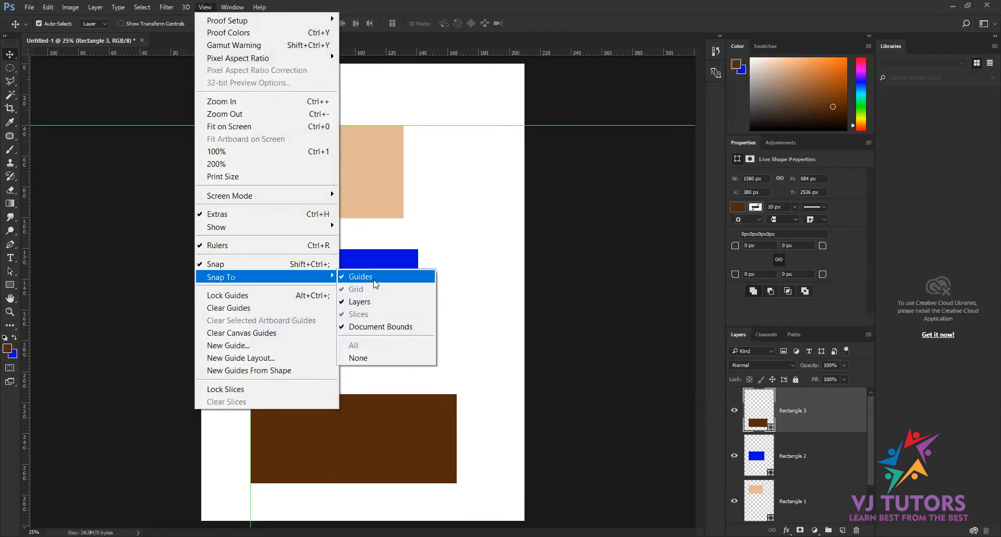
left_click(464, 187)
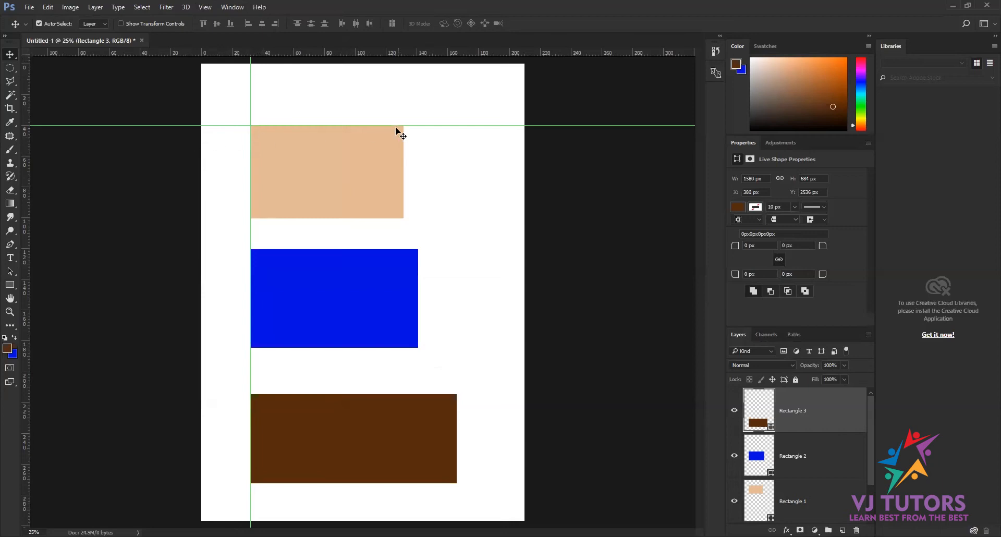
Show the grid and move the blue rectangle down and right to about X 872, Y 1468 px.
mouse_move(333, 291)
left_mouse_down()
mouse_move(396, 295)
mouse_move(333, 292)
left_mouse_up()
left_click(203, 6)
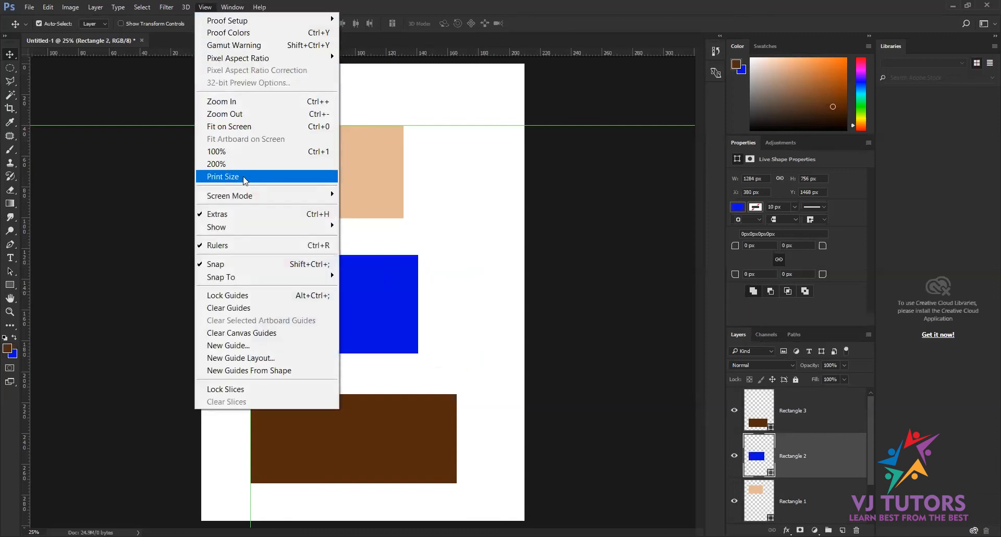
mouse_move(241, 225)
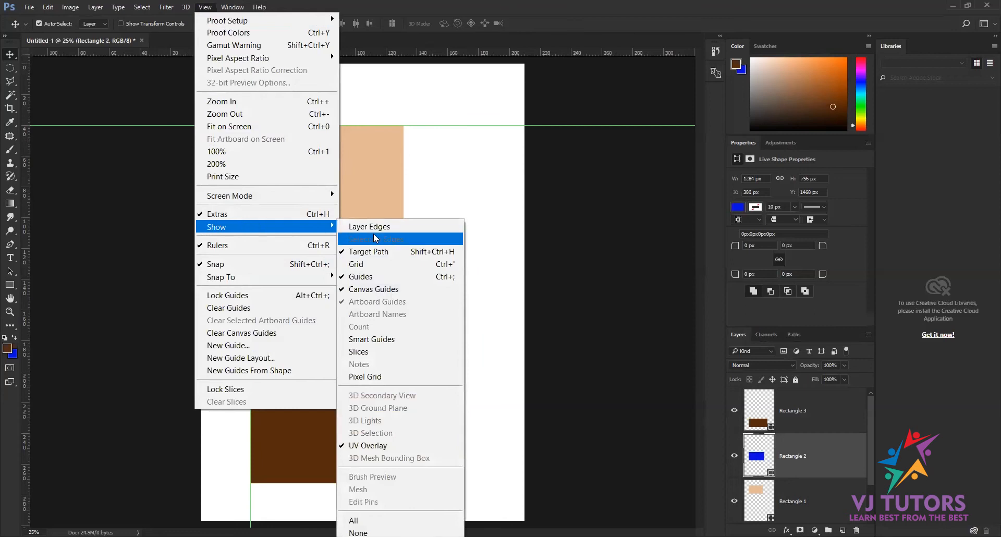
left_click(360, 264)
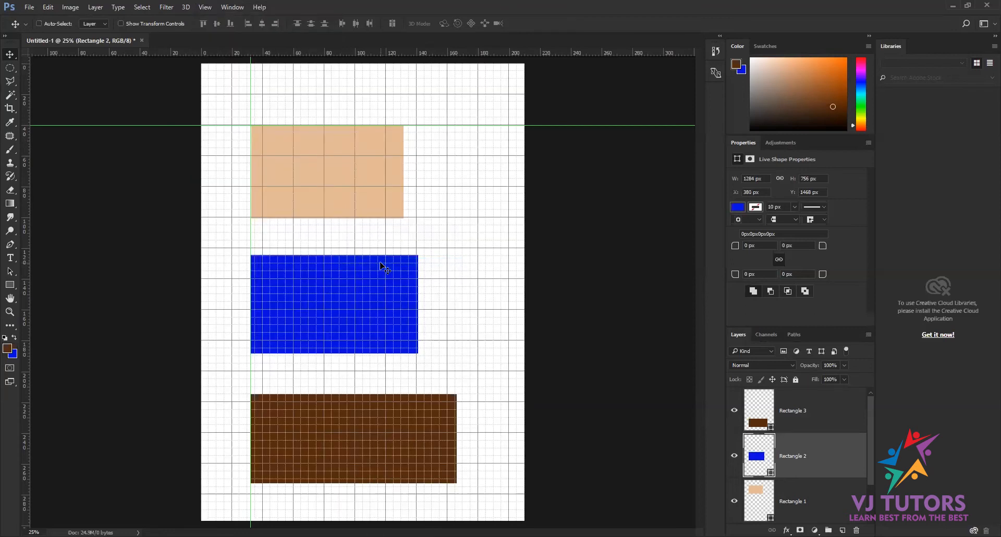
left_click_drag(384, 267, 449, 268)
Hide the grid over the document.
left_click(186, 8)
mouse_move(205, 6)
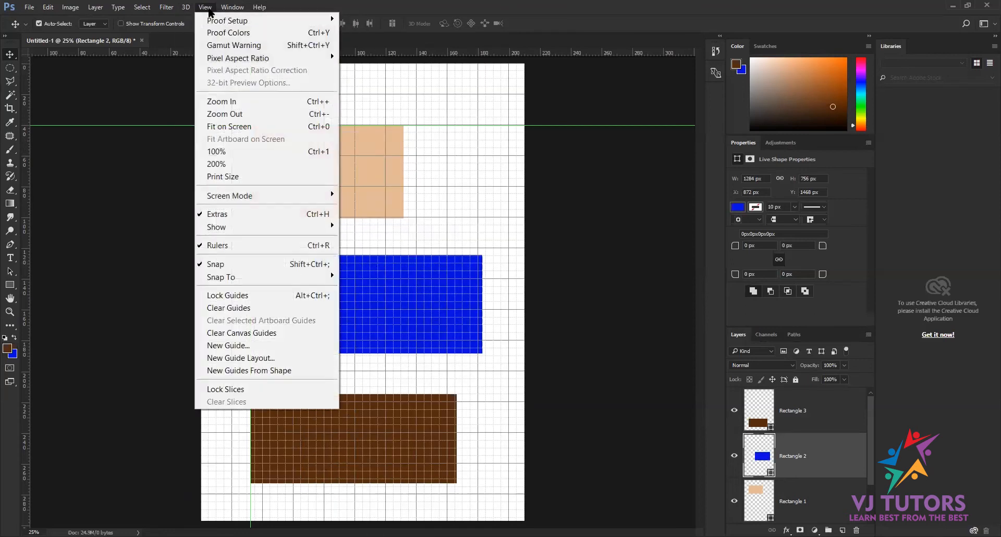
mouse_move(268, 227)
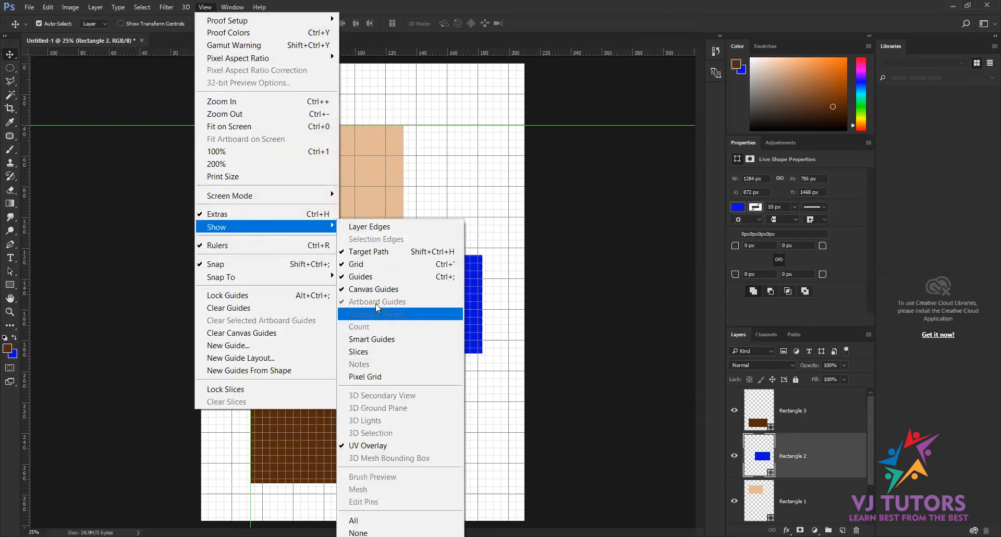
left_click(360, 263)
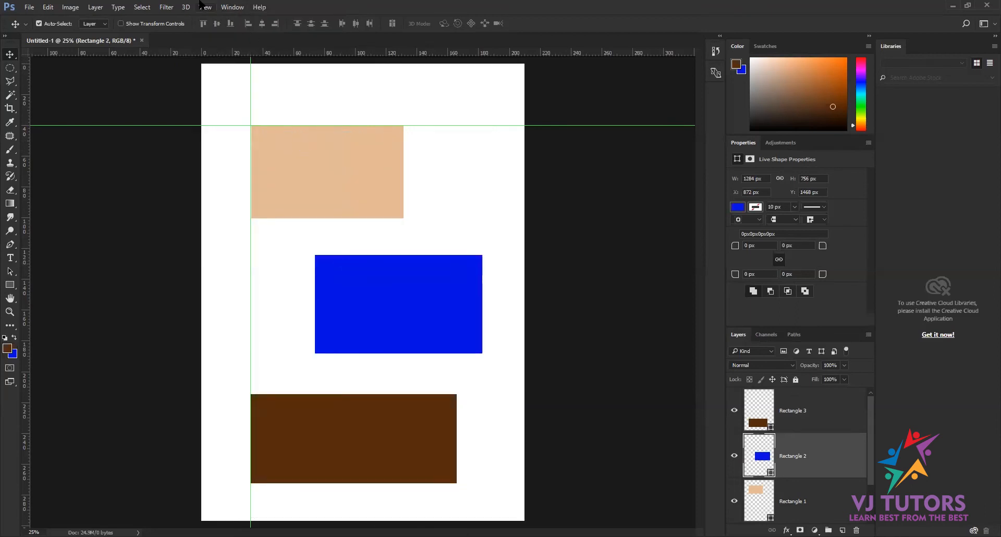
Turn on Smart Guides and hide the ruler guides over the document.
left_click(203, 7)
mouse_move(256, 223)
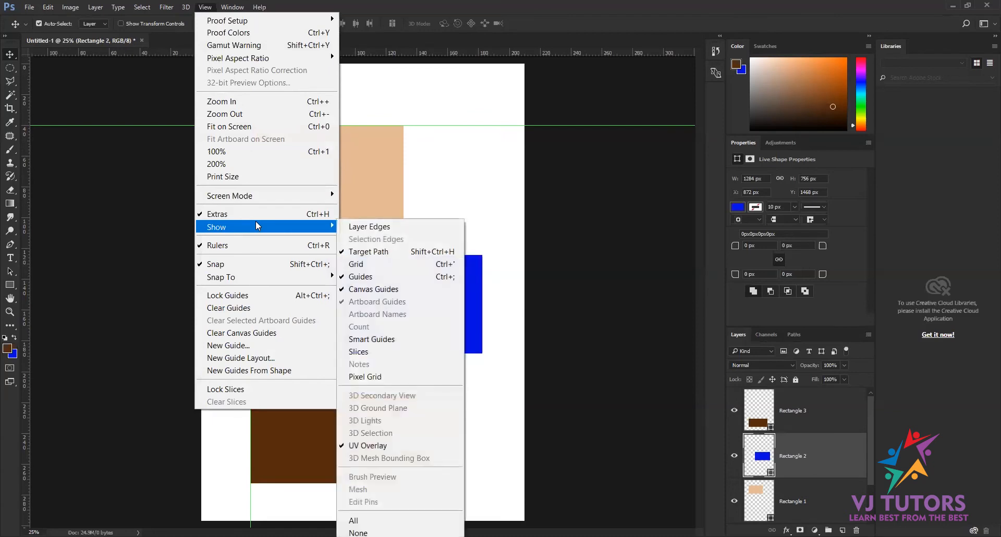
left_click(384, 340)
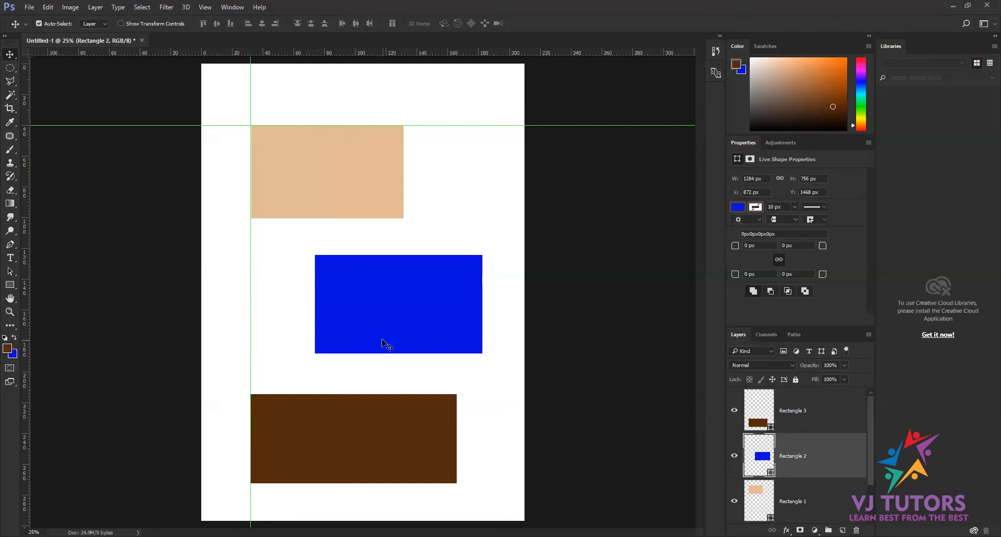
key("ctrl+semicolon")
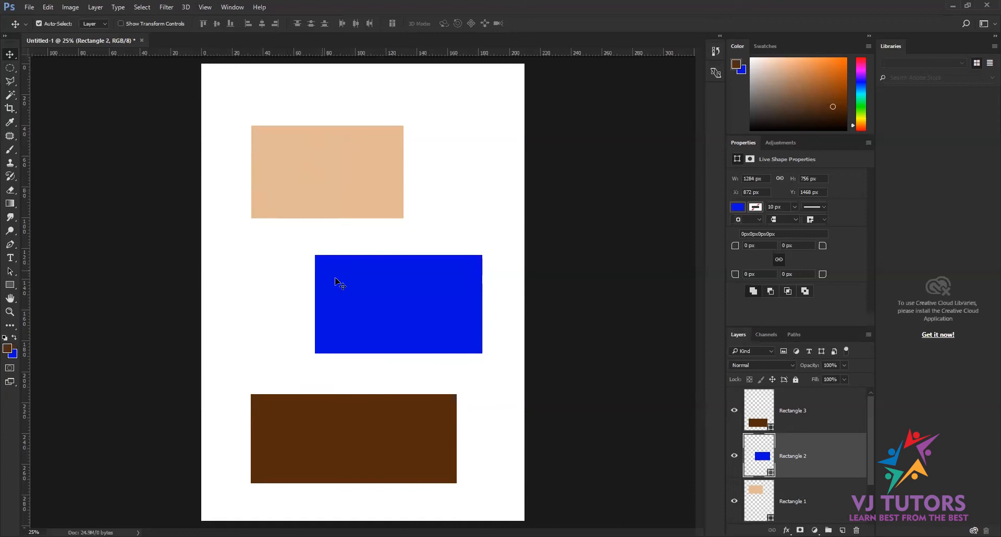
Move the blue rectangle to about X 634, Y 1376 px and place a vertical guide along the brown rectangle's left edge.
left_click_drag(398, 299, 329, 301)
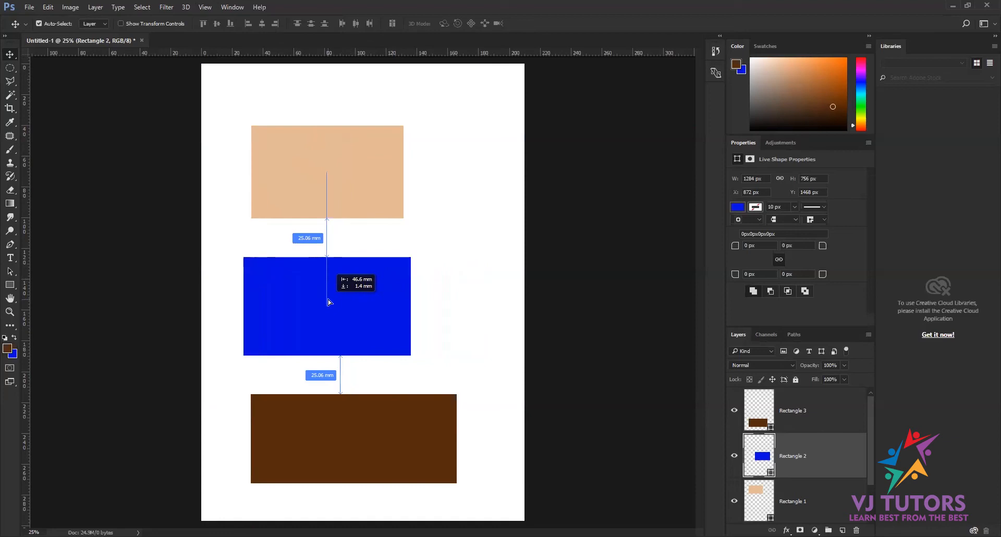
left_click_drag(329, 301, 360, 298)
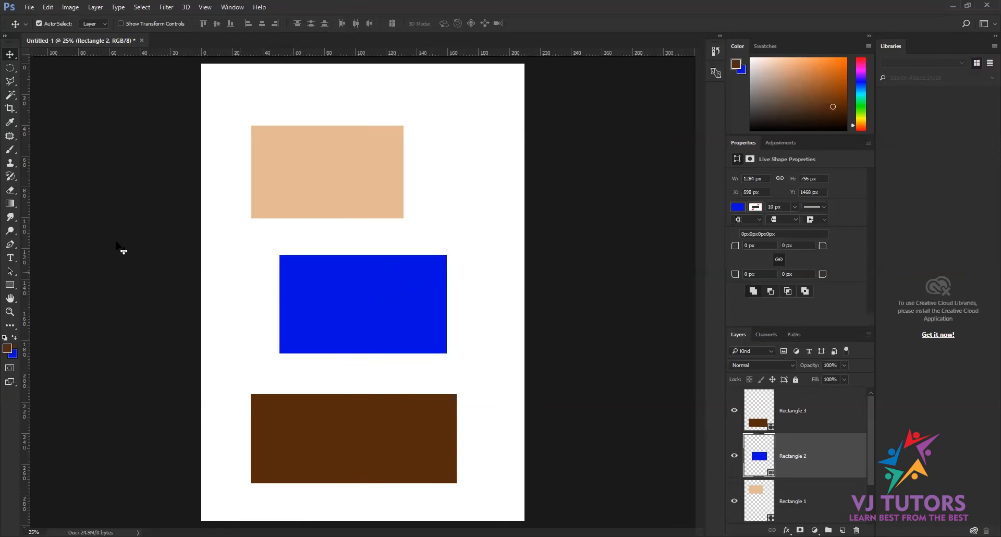
left_click_drag(26, 222, 252, 245)
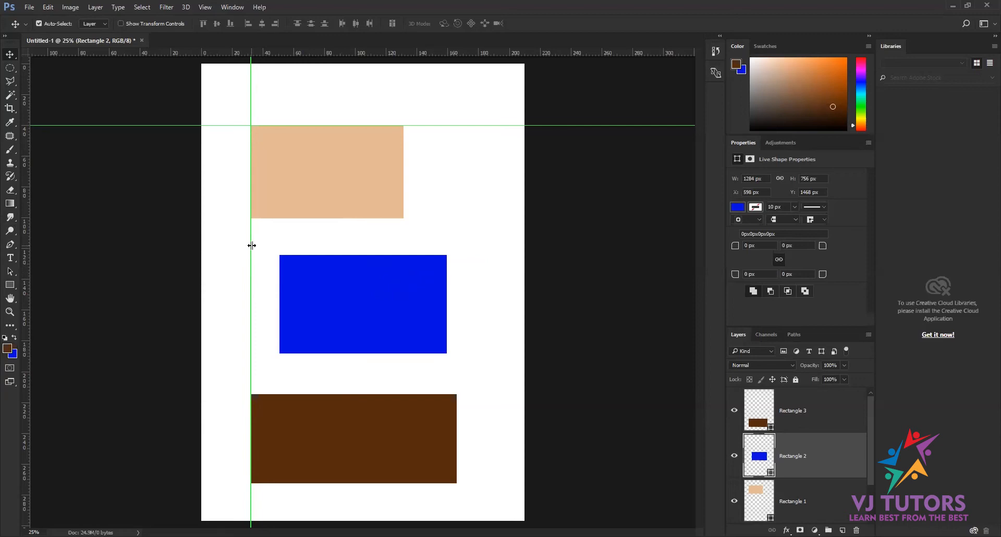
mouse_move(389, 286)
left_mouse_down()
mouse_move(360, 284)
mouse_move(390, 283)
mouse_move(391, 271)
left_mouse_up()
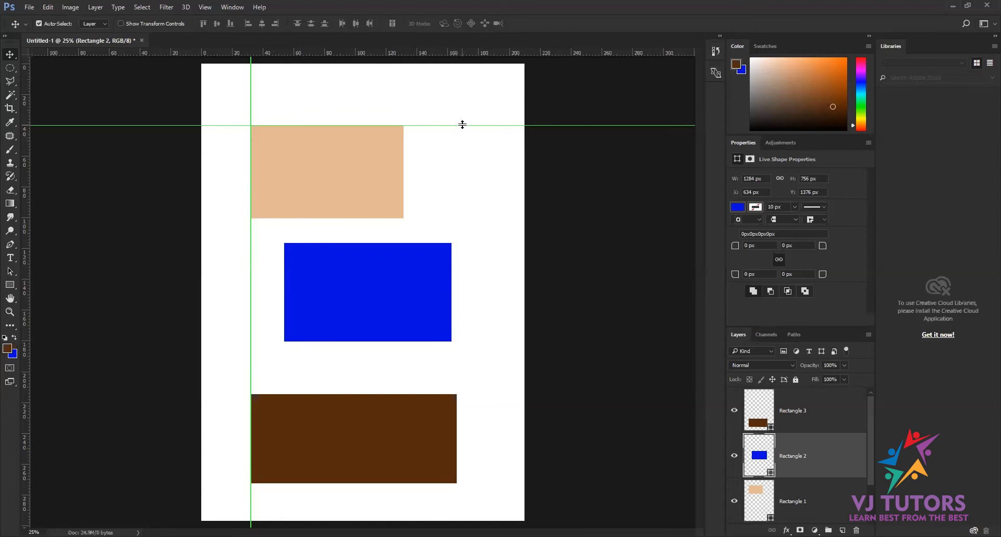
Nudge the horizontal guide slightly up and open the Guides, Grid & Slices preferences.
left_click_drag(463, 125, 463, 124)
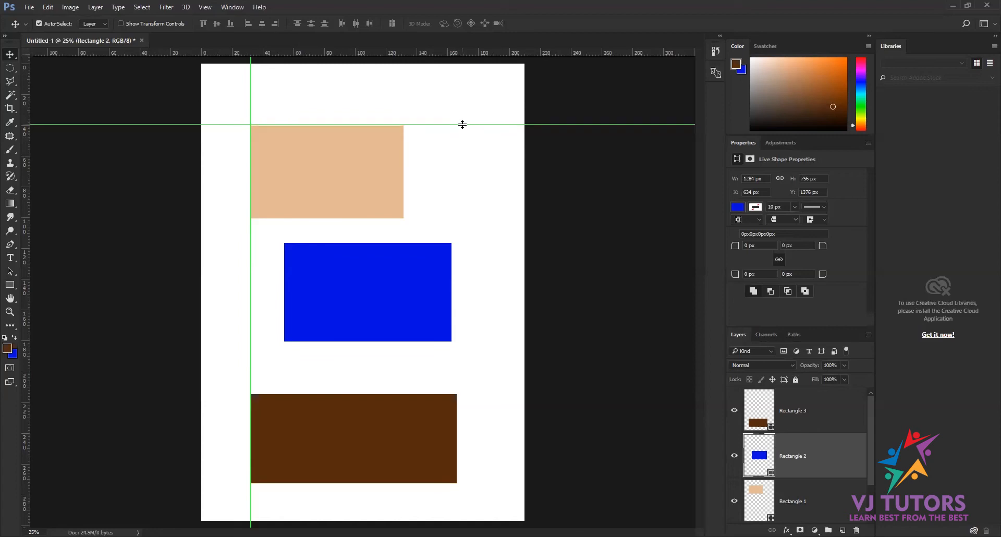
double_click(462, 124)
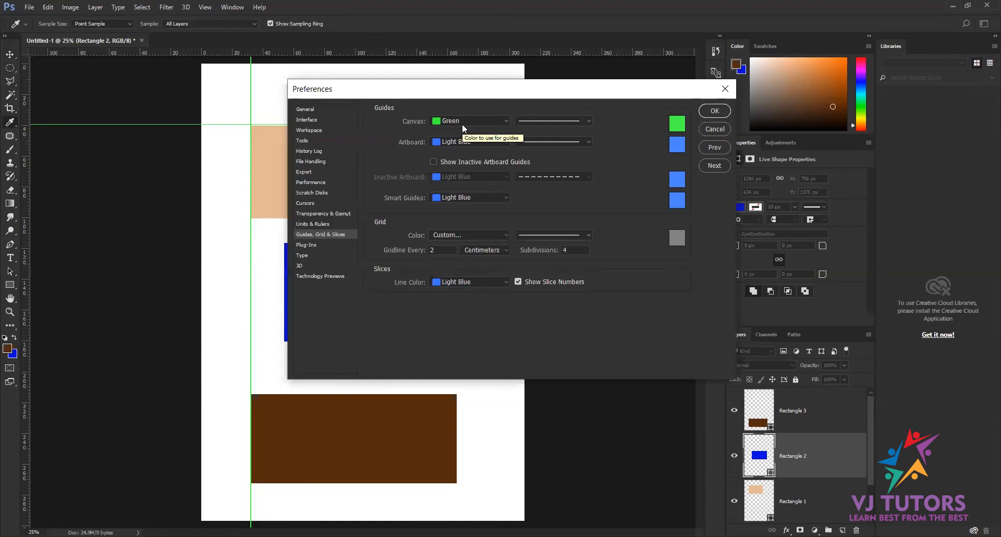
left_click(715, 128)
left_click(47, 8)
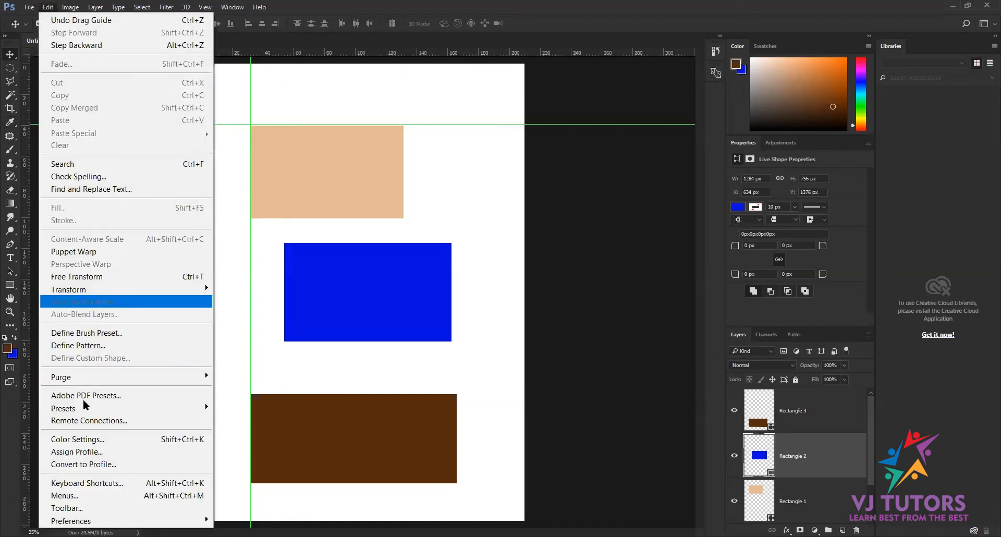
mouse_move(104, 520)
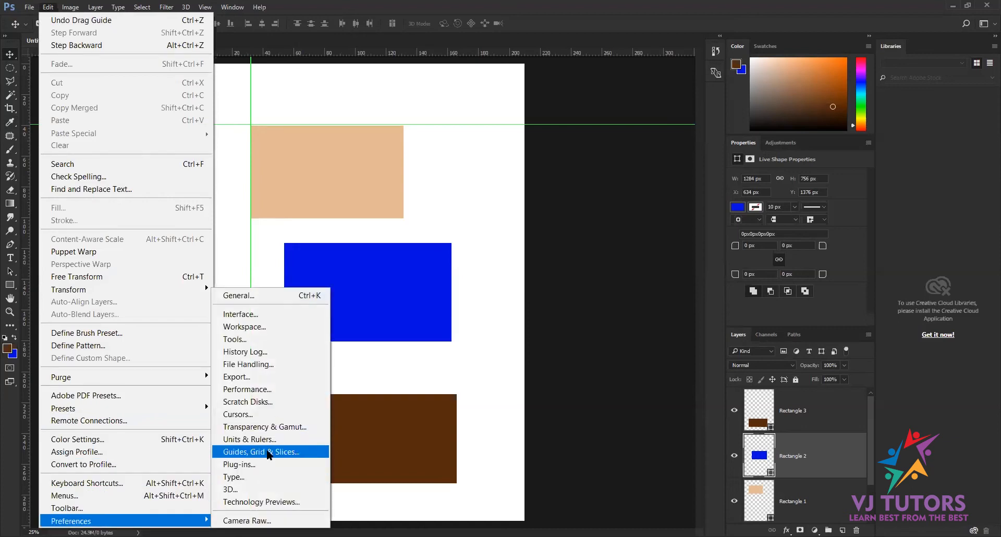
left_click(267, 452)
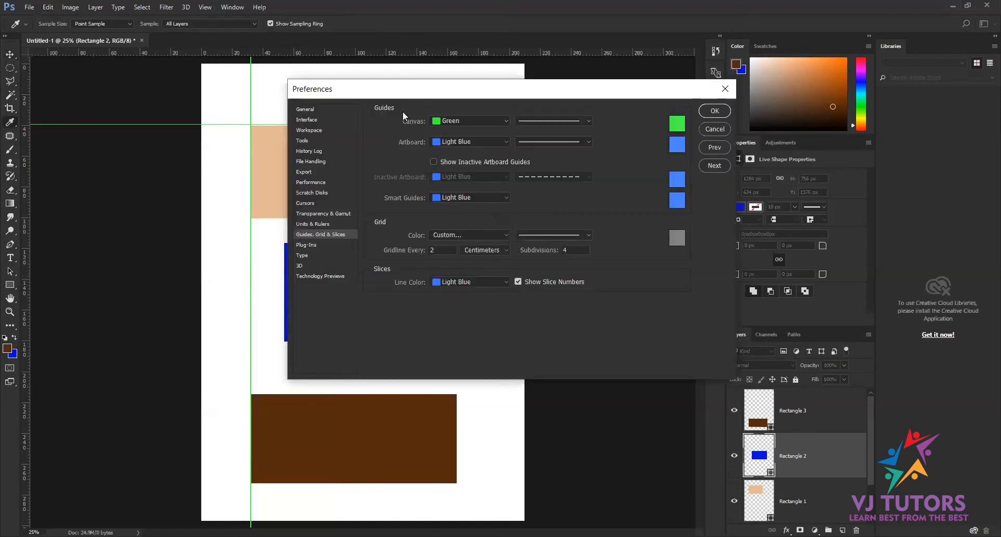
Try Cyan, Green and Yellow as the canvas guide color.
left_click(465, 122)
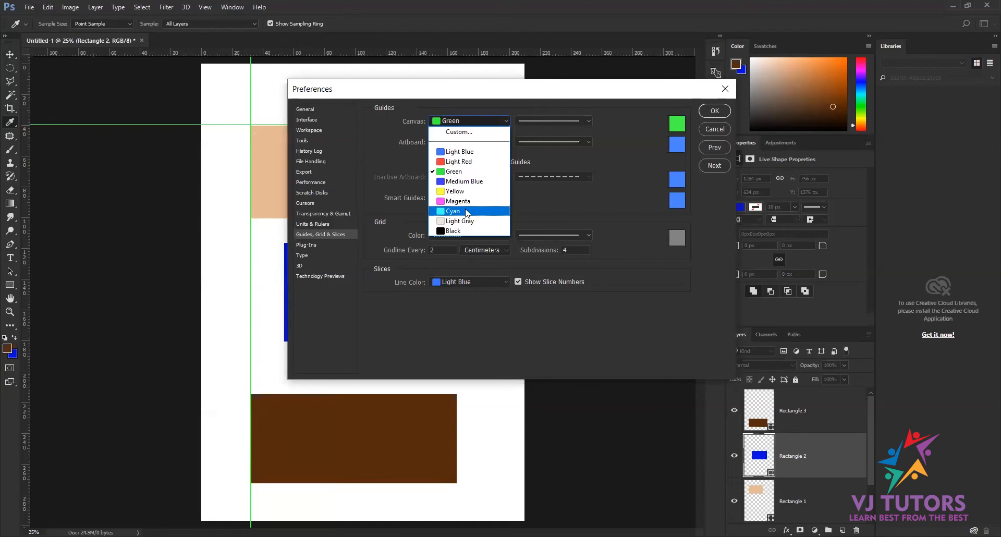
left_click(467, 211)
left_click(470, 119)
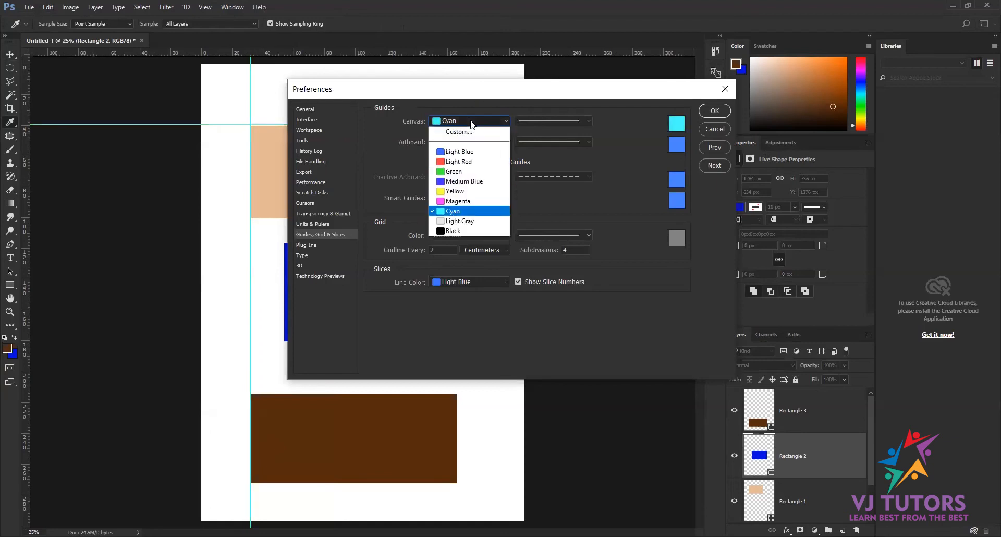
left_click(457, 170)
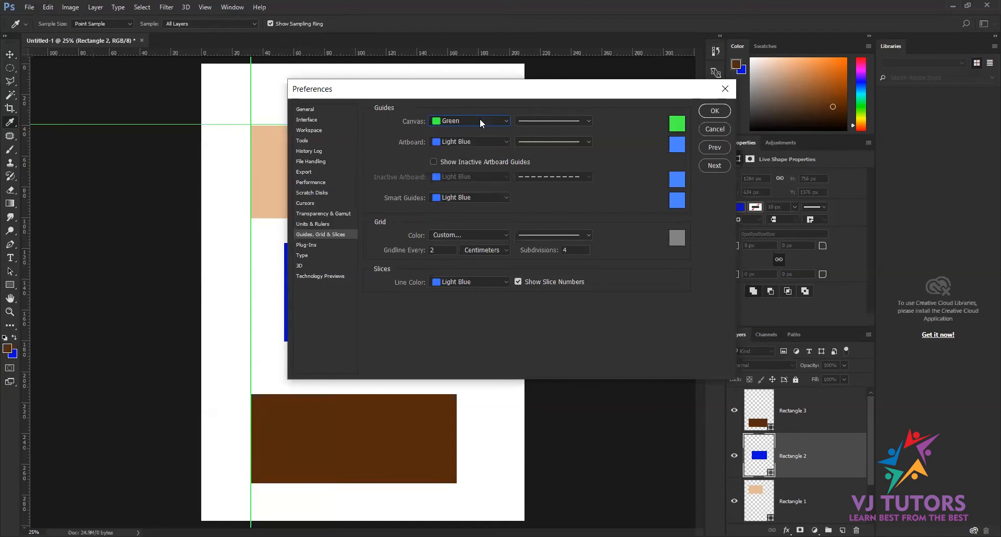
left_click(479, 122)
left_click(454, 193)
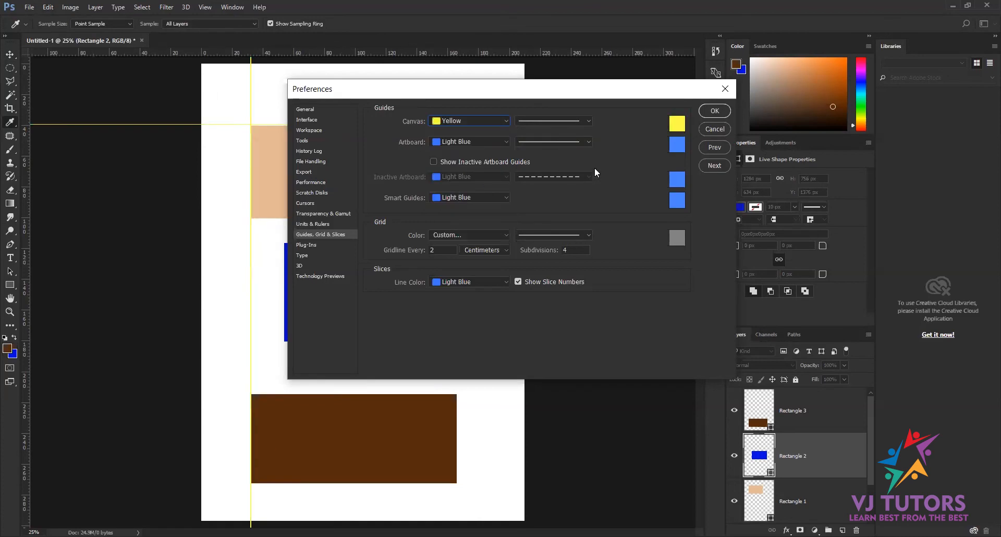
Set the canvas guides to the custom blue 085ccf and the Smart Guides color to Green.
left_click(677, 126)
left_click(607, 201)
left_click(485, 194)
left_click_drag(486, 194, 586, 172)
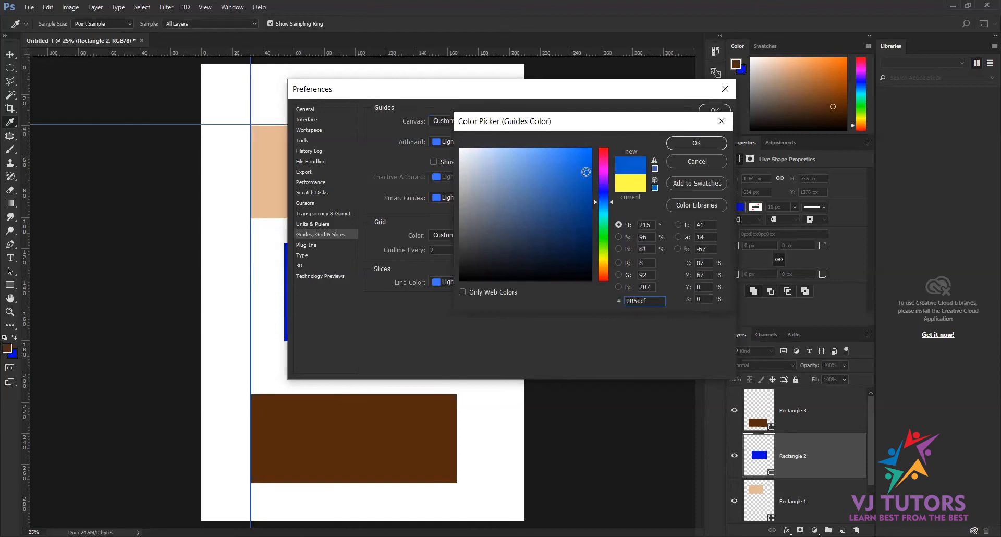
left_click(699, 144)
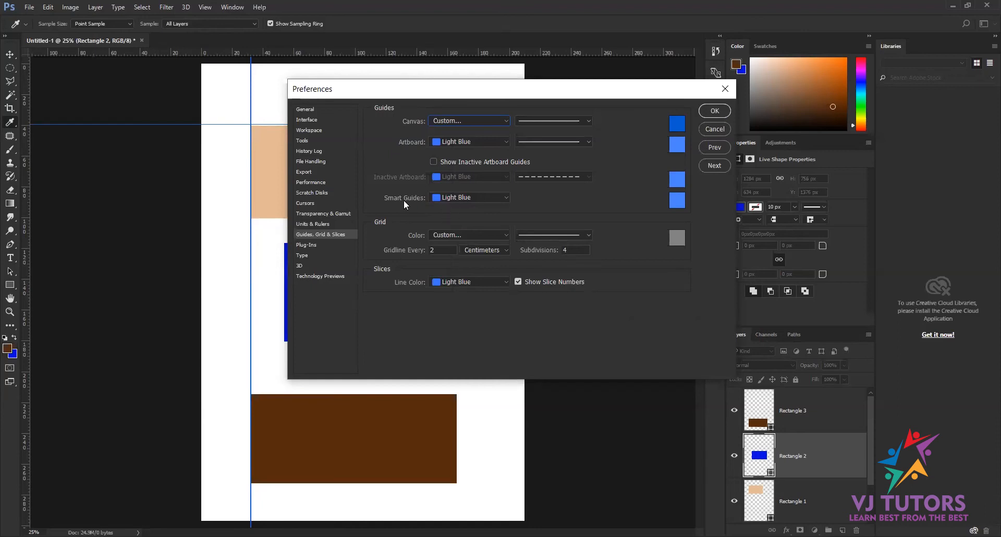
left_click(451, 197)
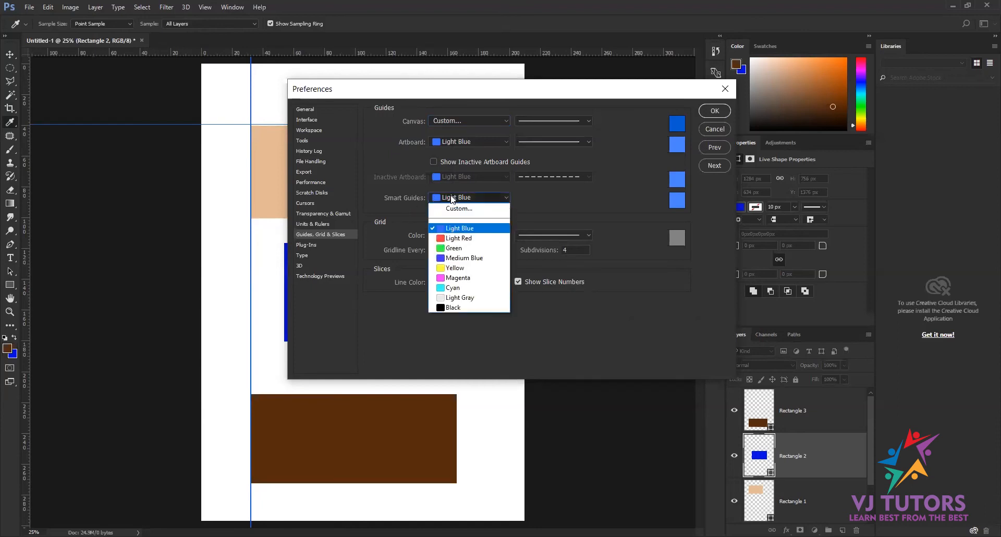
left_click(462, 248)
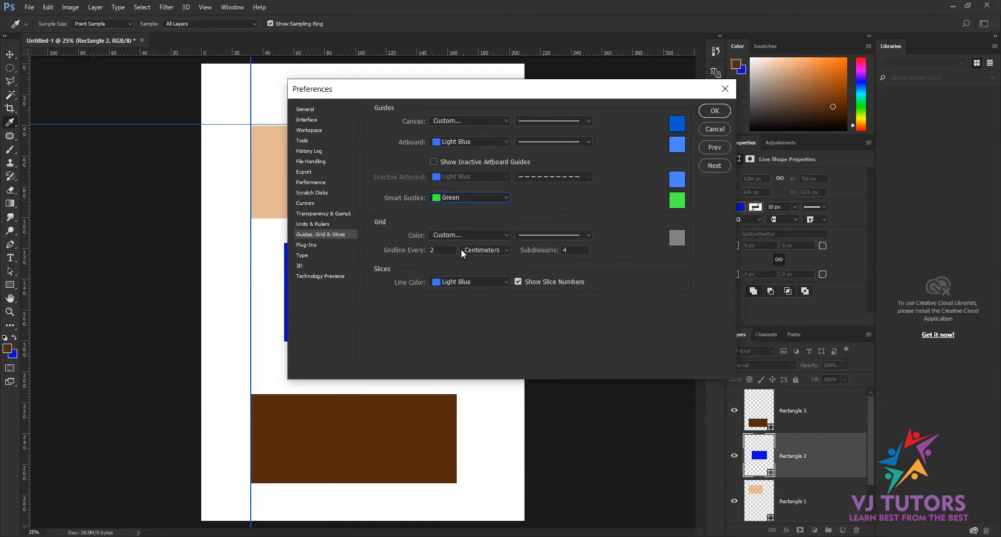
Try the dashed line style on the canvas guides, set it back to solid, and apply the preferences.
left_click(544, 123)
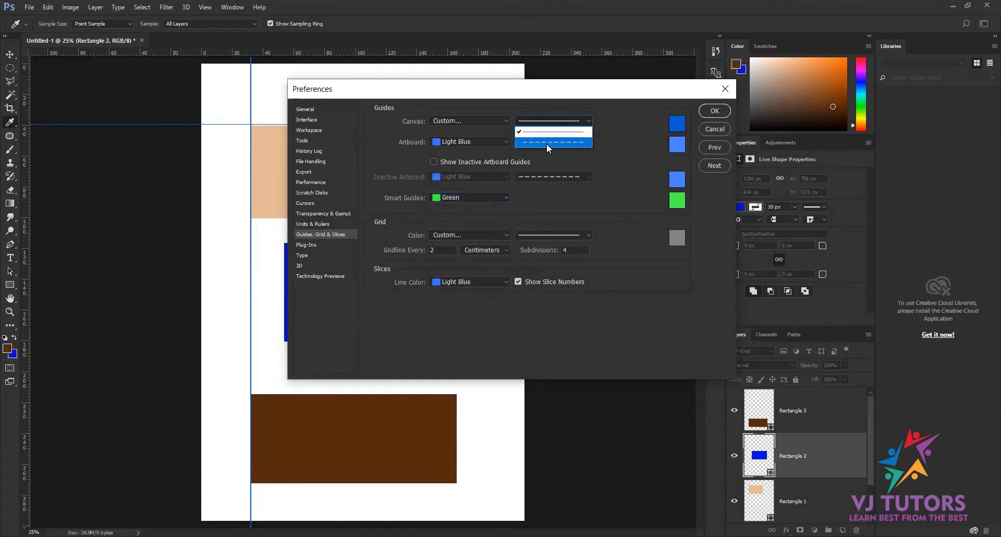
left_click(546, 142)
left_click(538, 123)
left_click(537, 133)
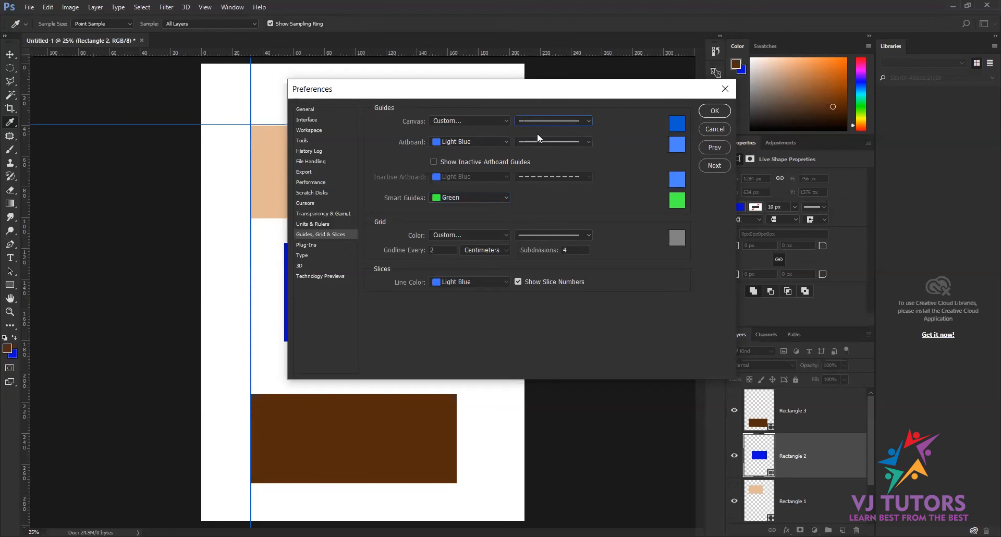
left_click(555, 121)
left_click(552, 145)
left_click(587, 123)
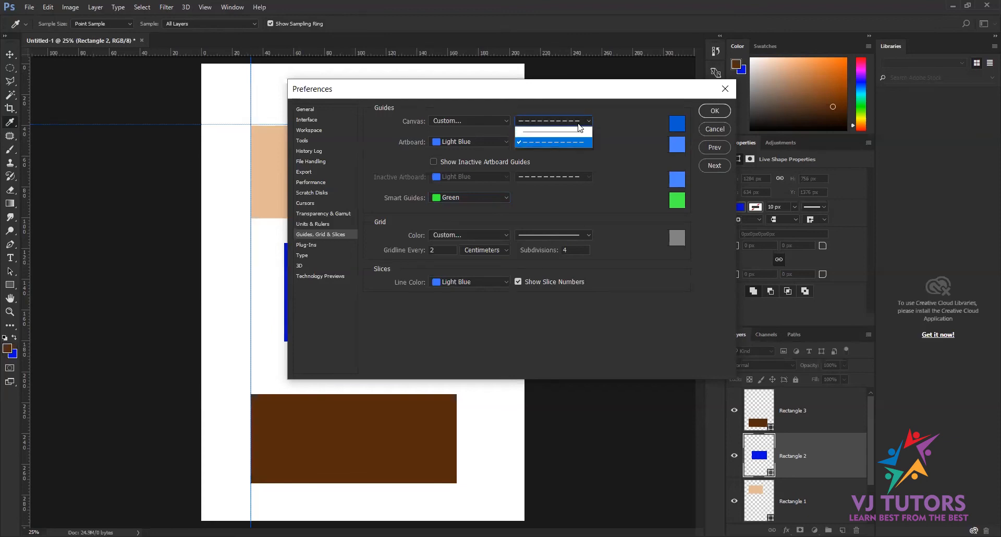
left_click(567, 131)
left_click(715, 112)
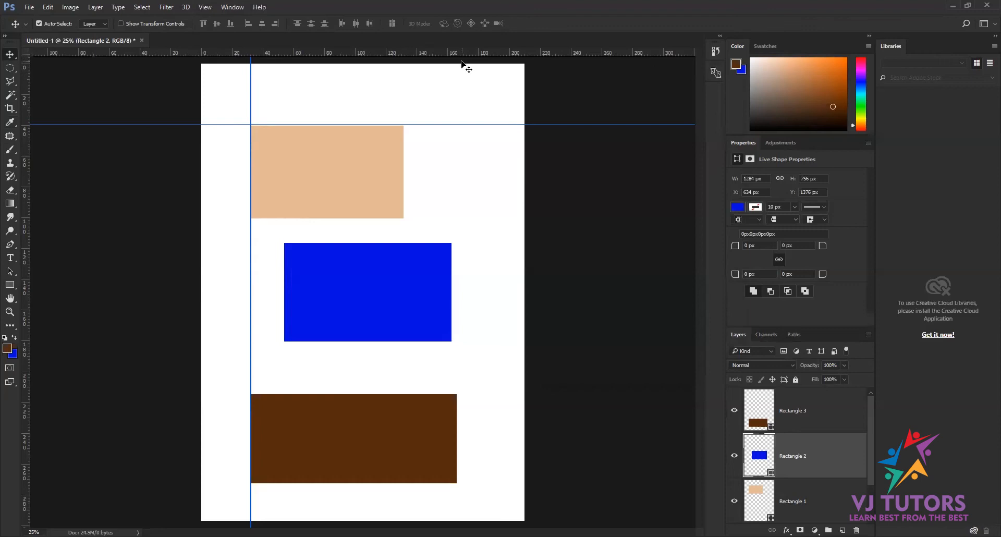
Set the ruler units to Pixels in the Units & Rulers preferences.
double_click(408, 51)
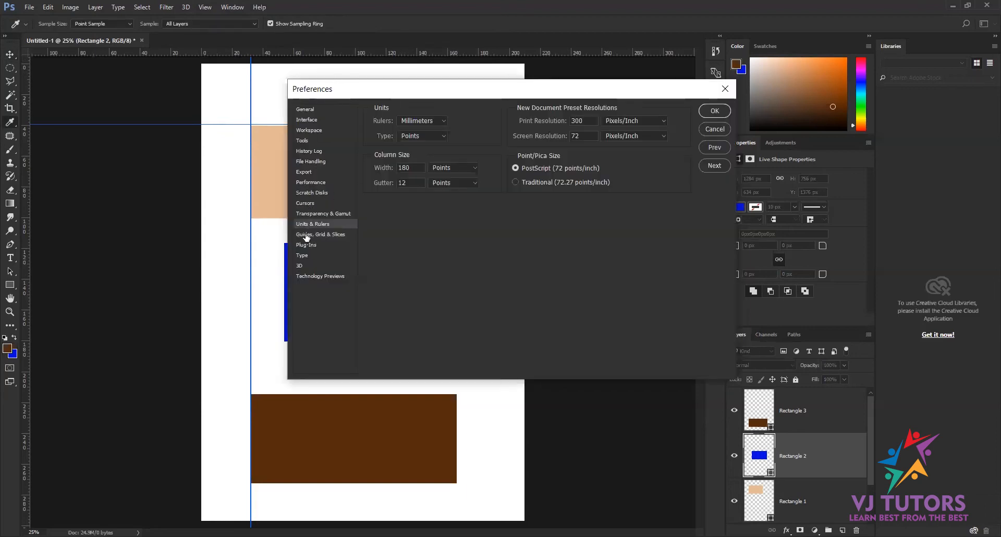
left_click(421, 123)
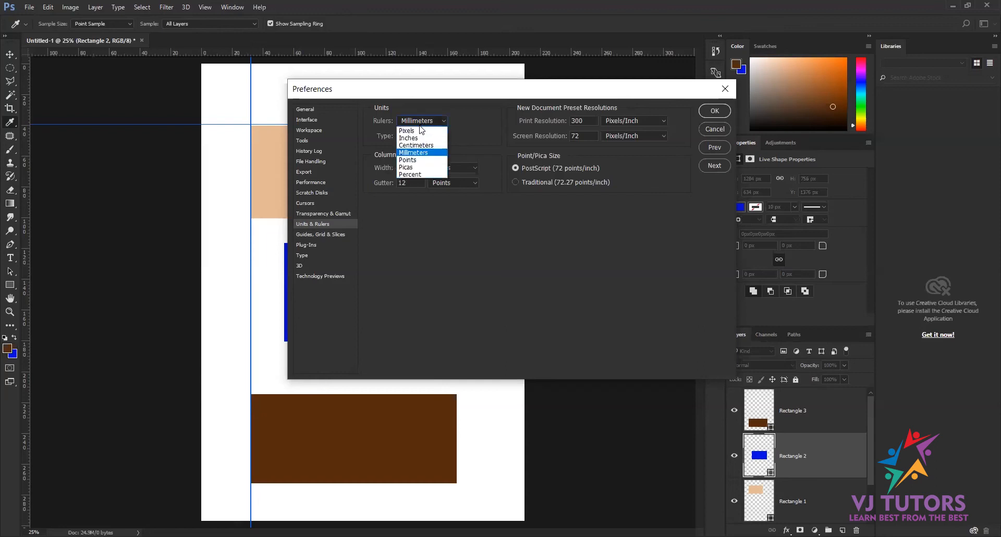
left_click(416, 129)
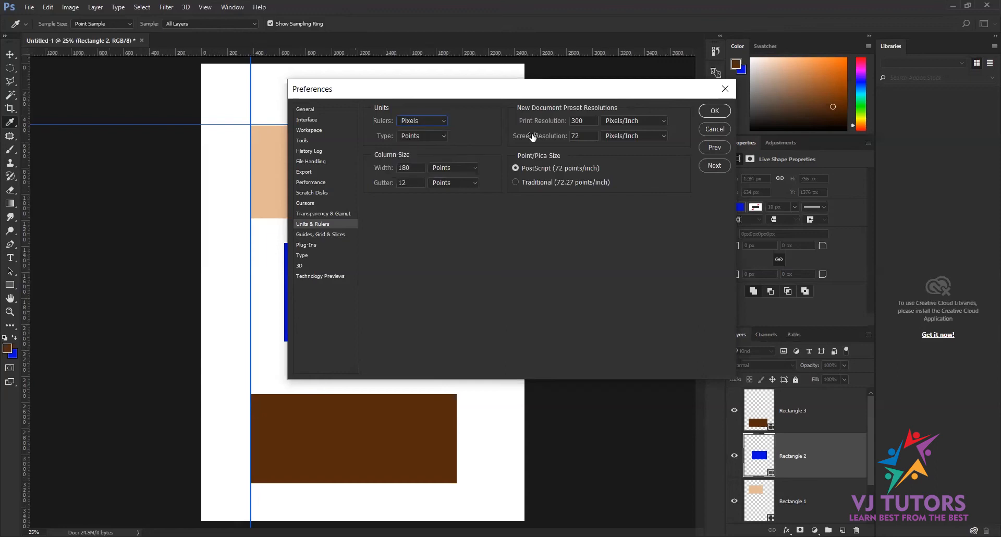
left_click(717, 112)
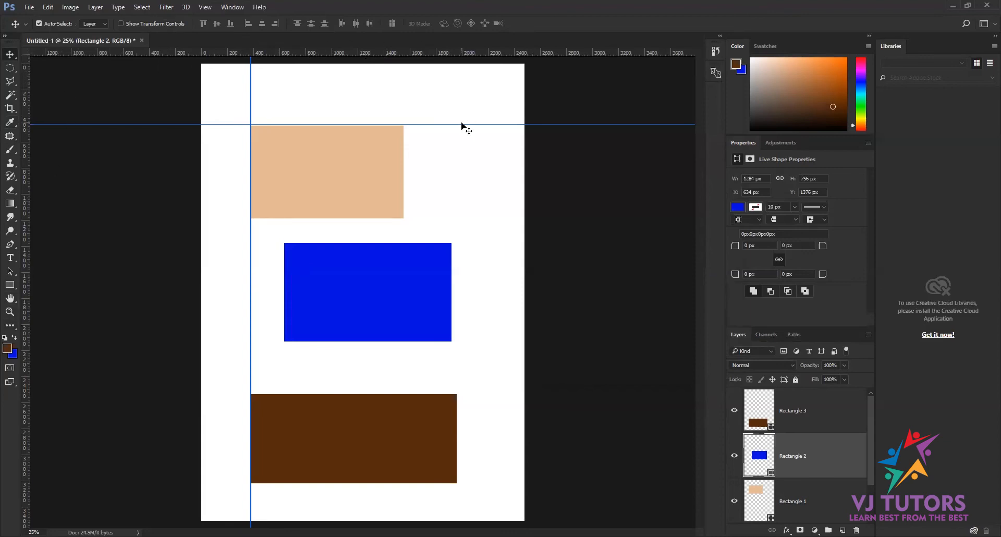
Remove the horizontal guide and one of the two overlapping vertical guides from the document, undoing any deletion of the blue rectangle.
left_click_drag(460, 124, 468, 54)
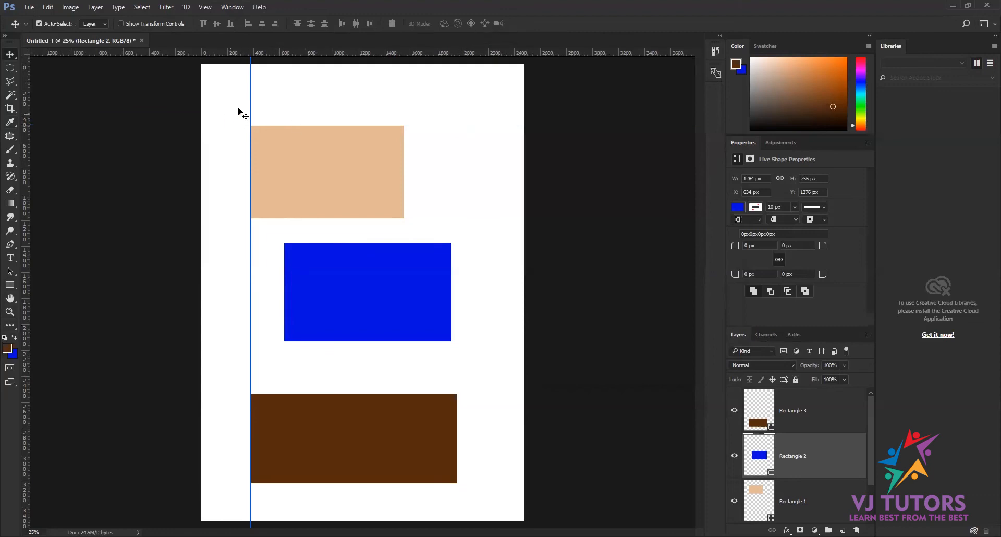
left_click_drag(251, 104, 95, 97)
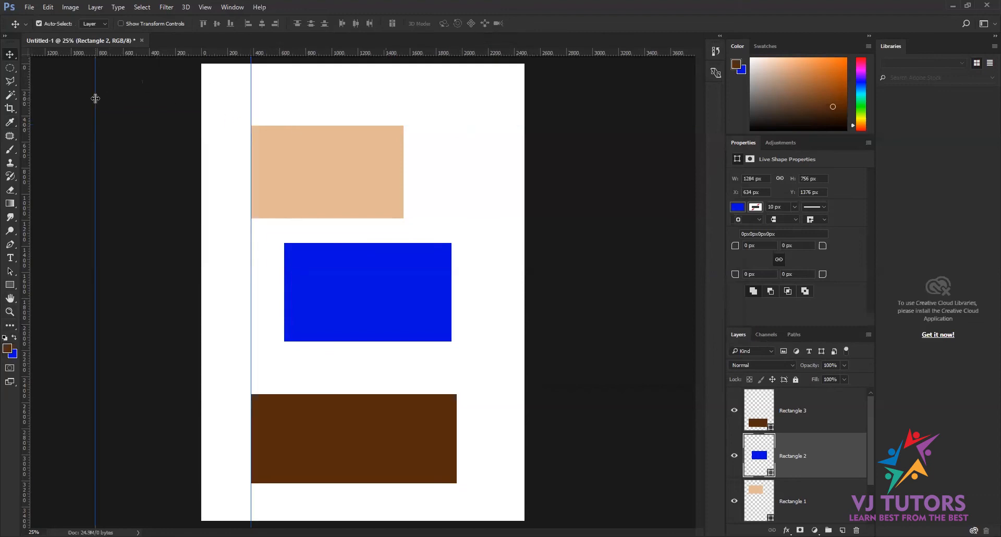
key("Delete")
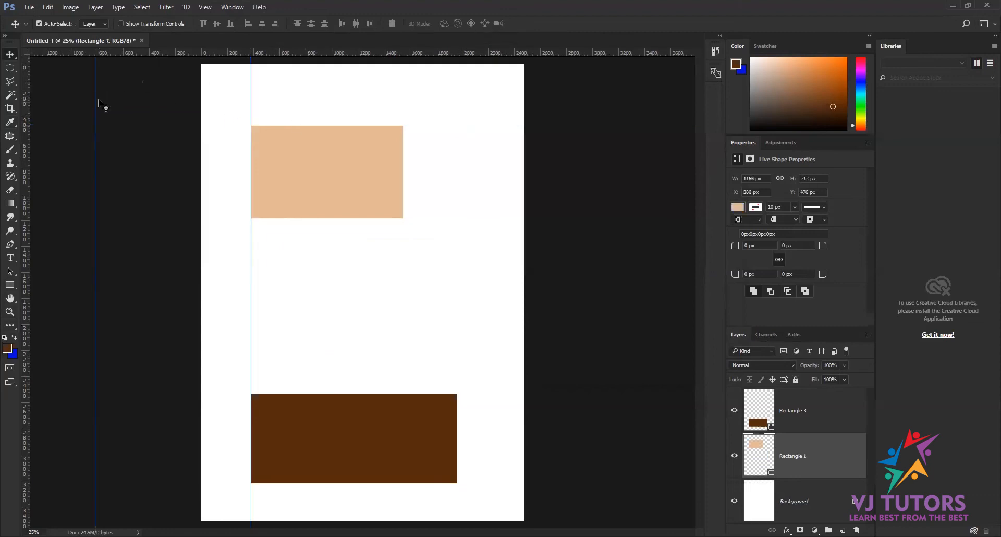
key("ctrl+z")
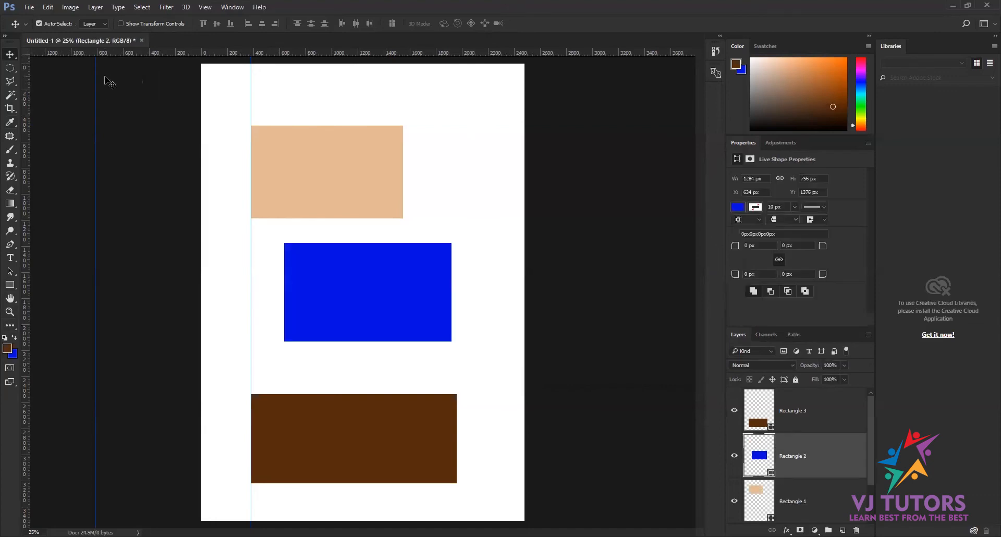
left_click_drag(94, 95, 3, 97)
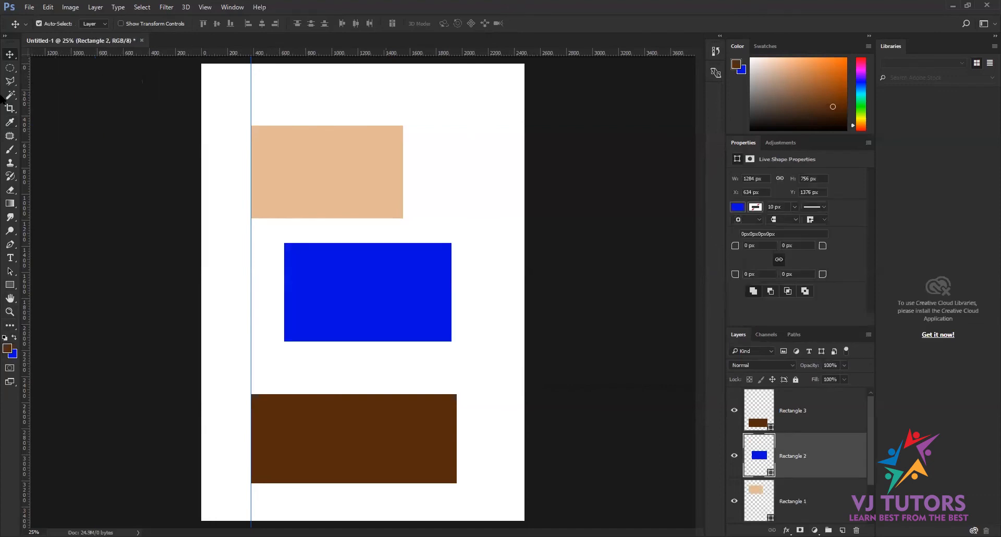
Hide the guides in the document and show them again.
left_click(211, 12)
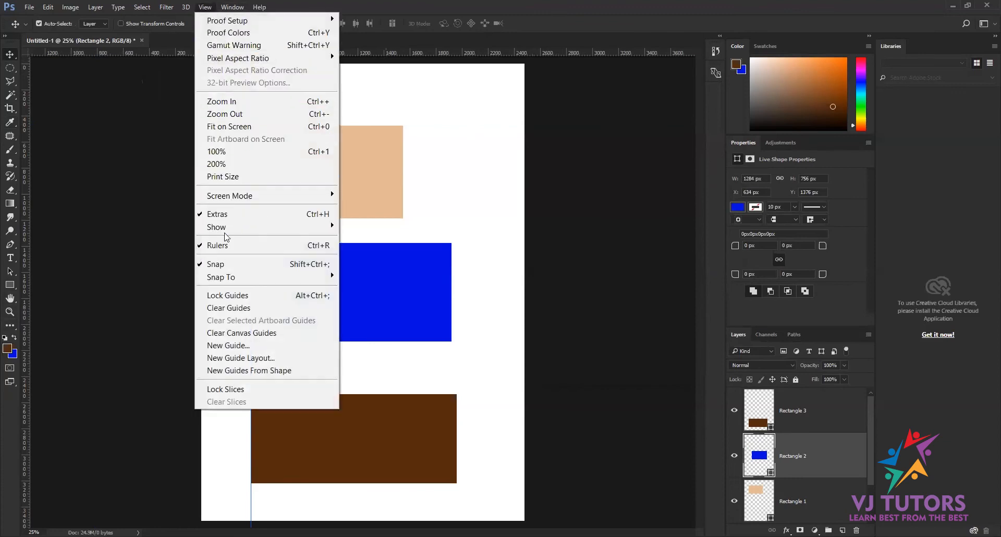
mouse_move(236, 231)
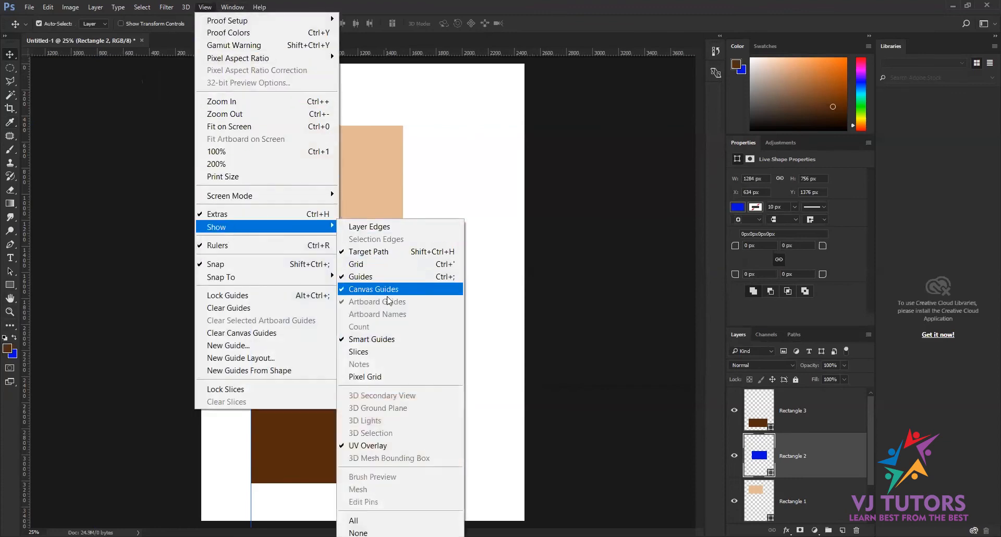
left_click(360, 279)
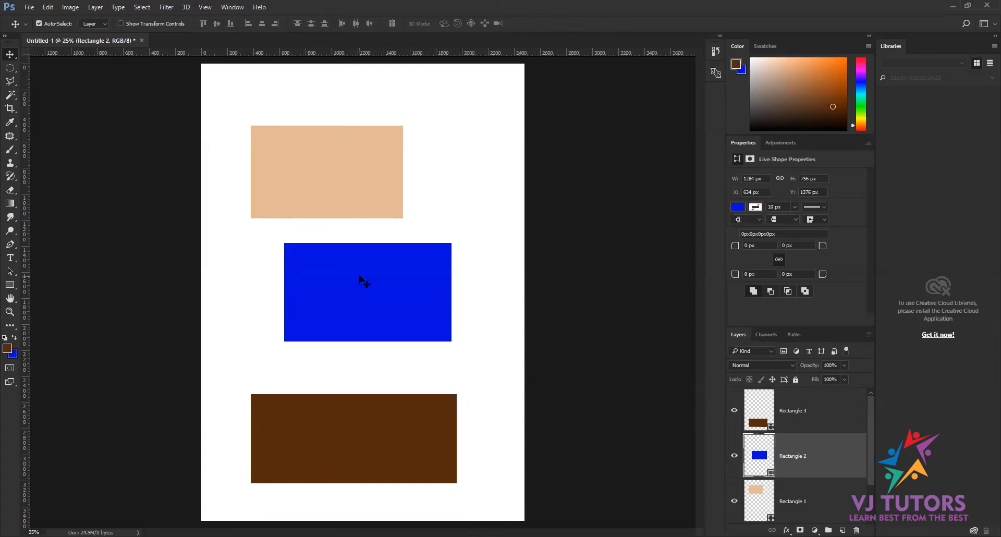
key("ctrl+semicolon")
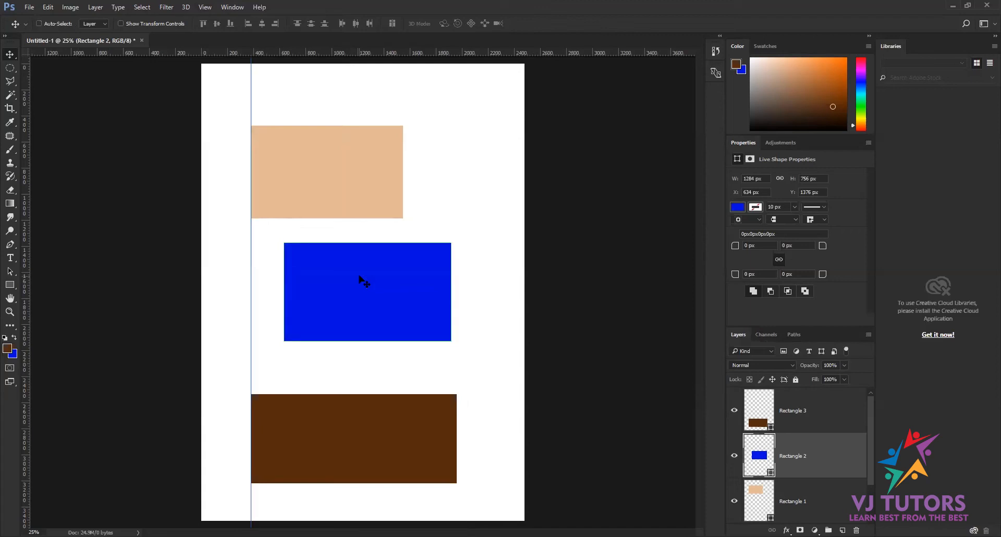
Clear all canvas guides from the document.
left_click(206, 7)
mouse_move(238, 232)
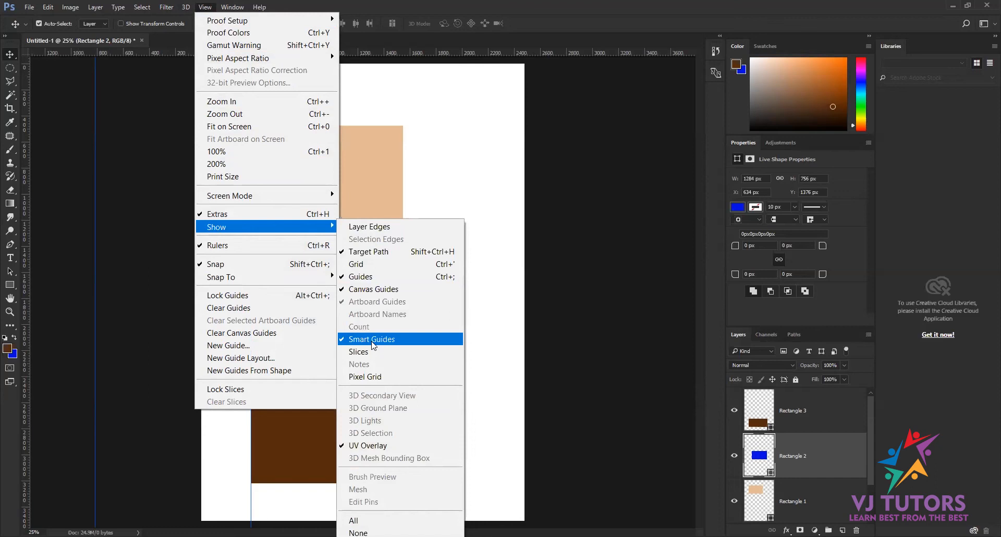
left_click(495, 272)
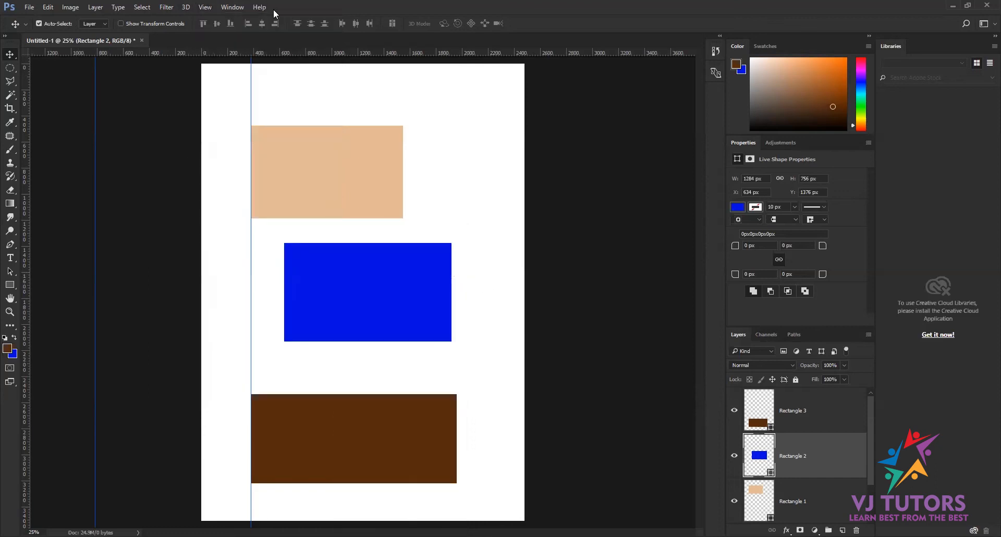
left_click(204, 8)
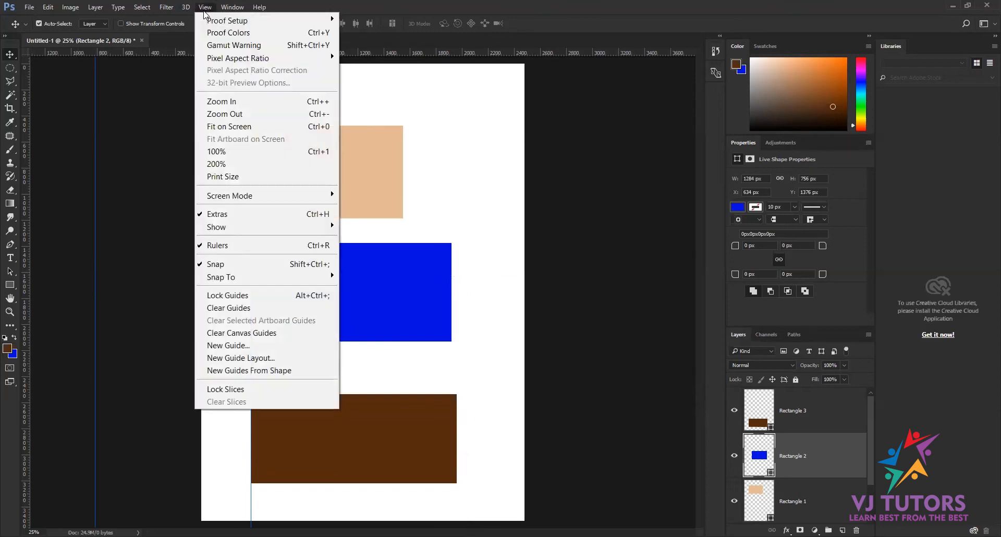
left_click(247, 332)
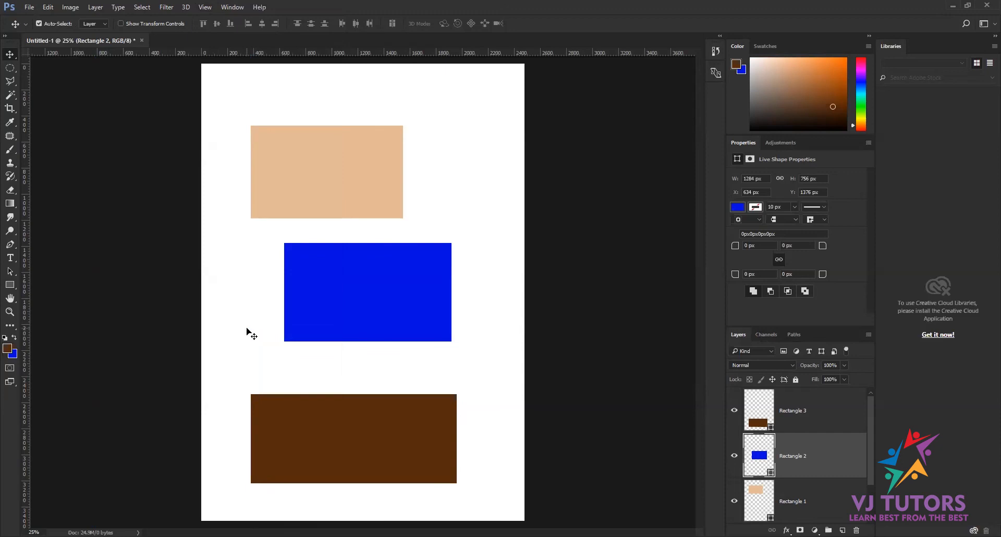
Create a new vertical guide at position 300 px and check its placement against the ruler.
left_click(205, 6)
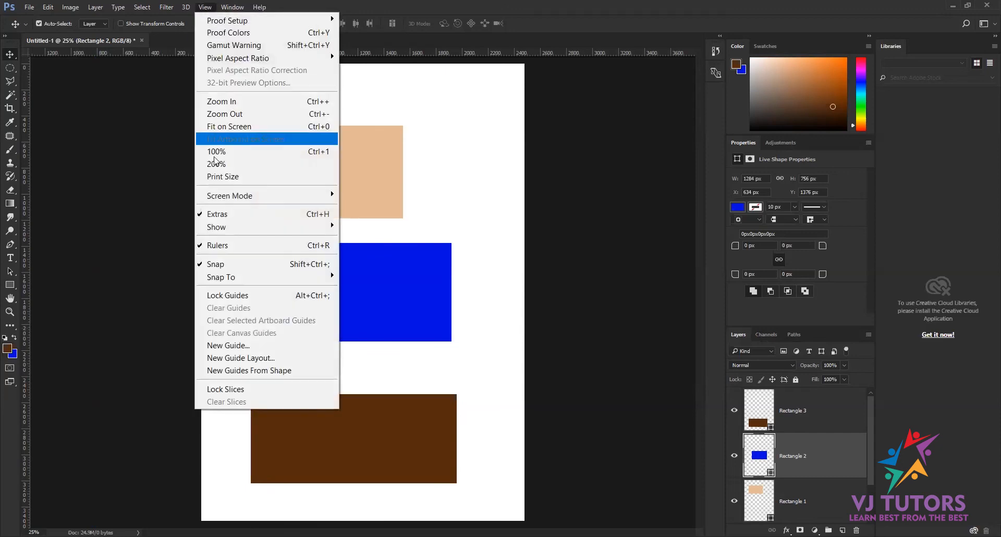
left_click(232, 348)
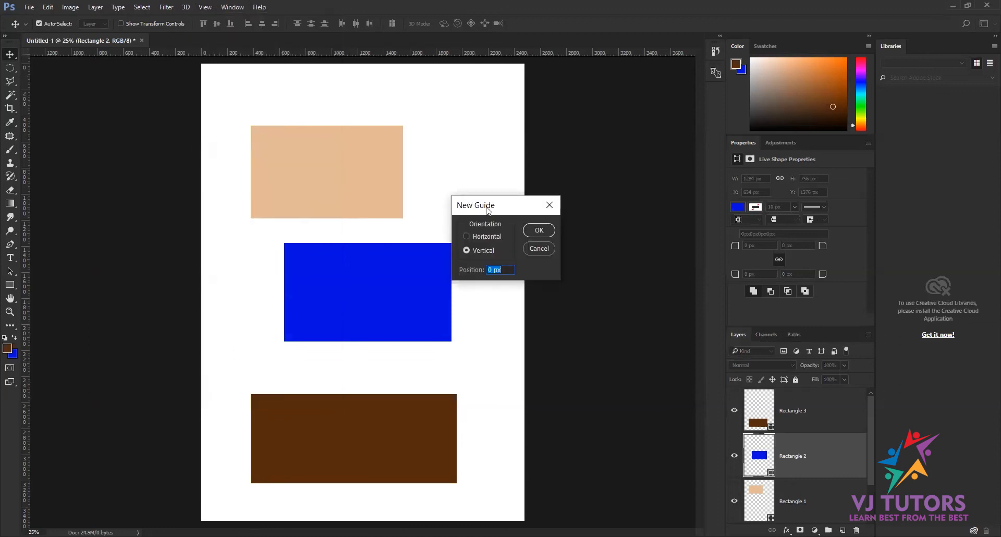
left_click_drag(487, 208, 485, 148)
left_click(473, 177)
left_click(477, 194)
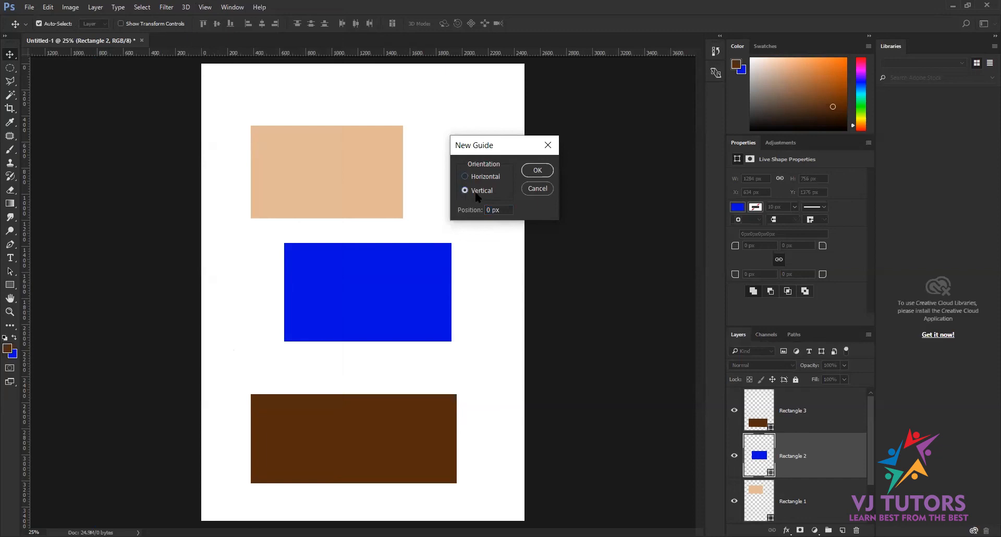
left_click_drag(505, 211, 426, 221)
type("300 px")
left_click(541, 173)
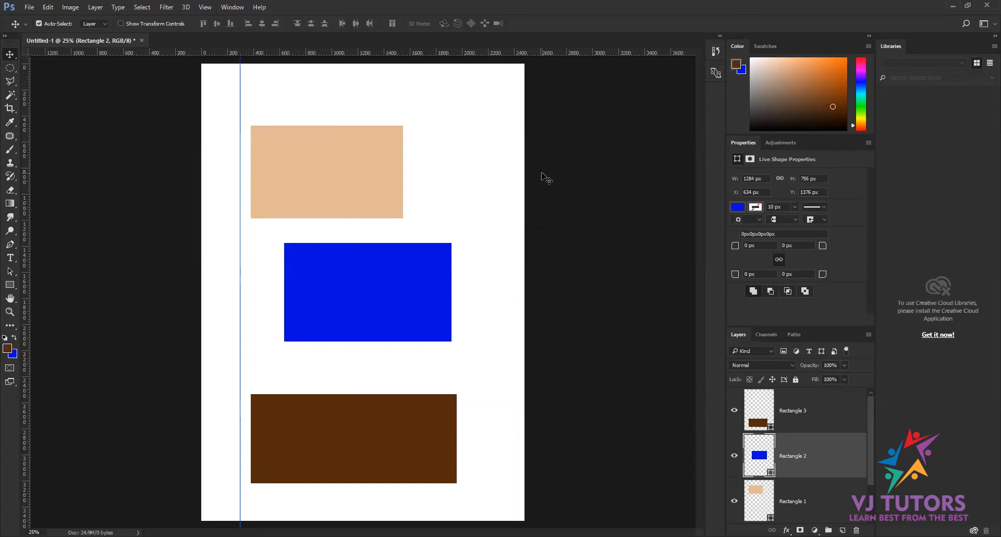
key("ctrl+plus")
key("ctrl+plus")
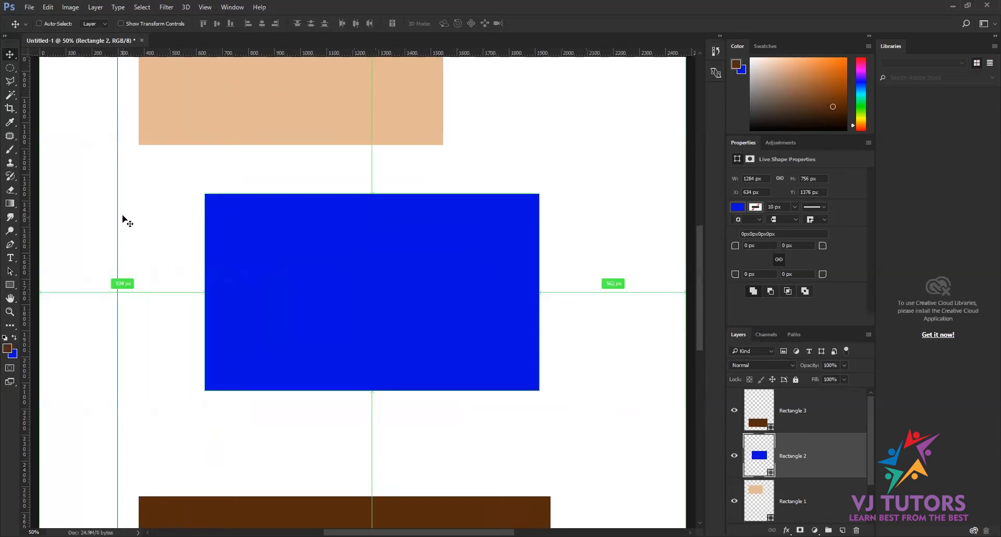
key("ctrl+minus")
key("ctrl+minus")
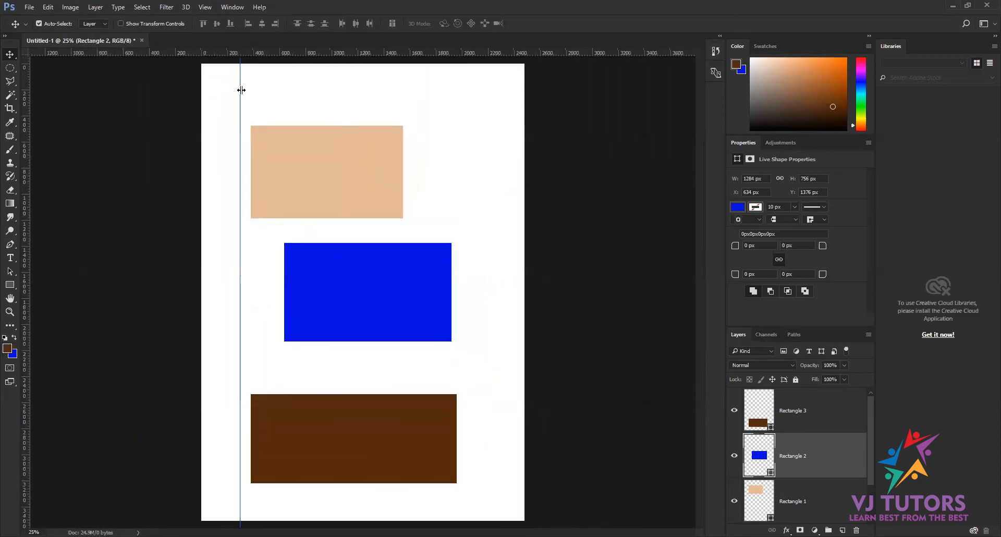
Deselect the blue rectangle's layer and clear the 300 px canvas guide.
left_click(301, 84)
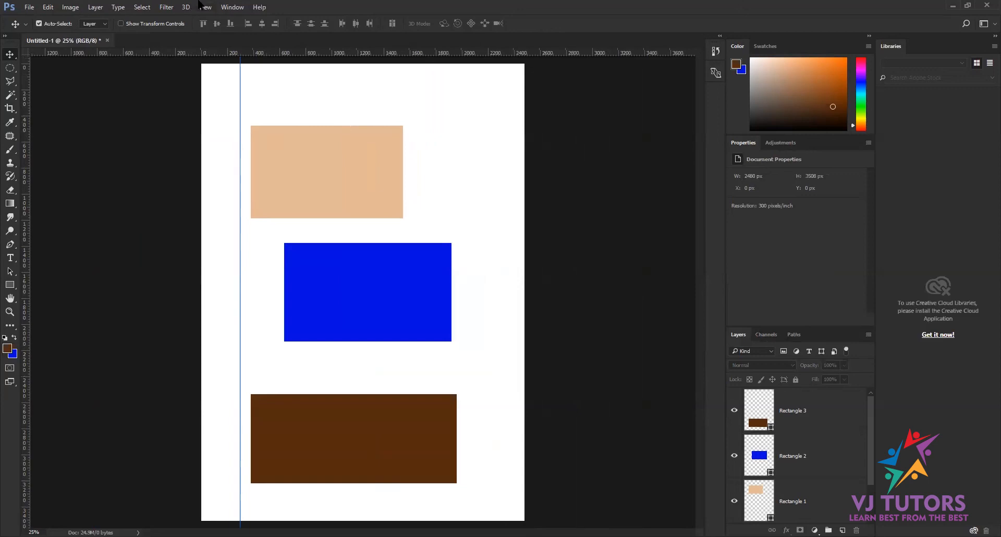
left_click(204, 7)
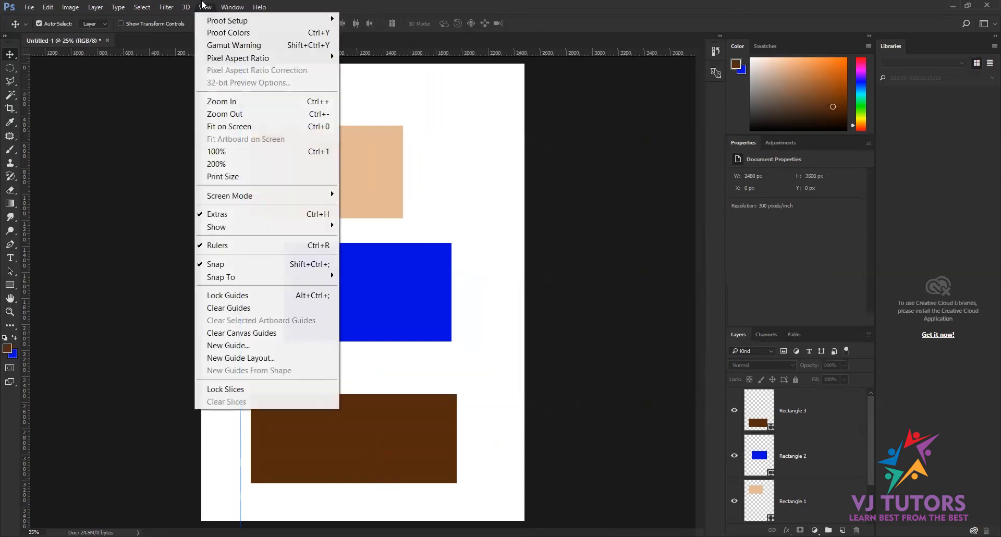
left_click(269, 332)
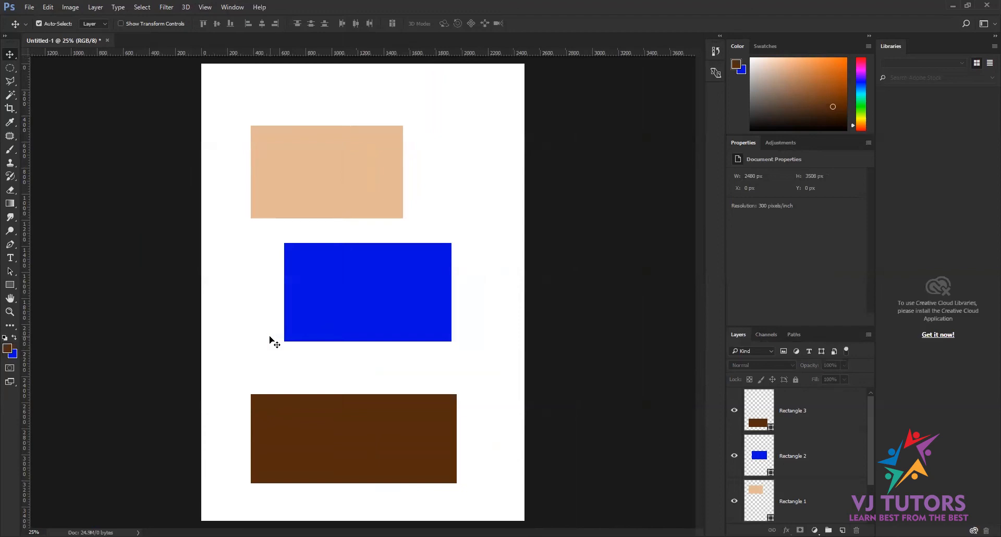
Start a new guide layout and try the 8 Column, 12 Column and 24 Column presets.
left_click(205, 7)
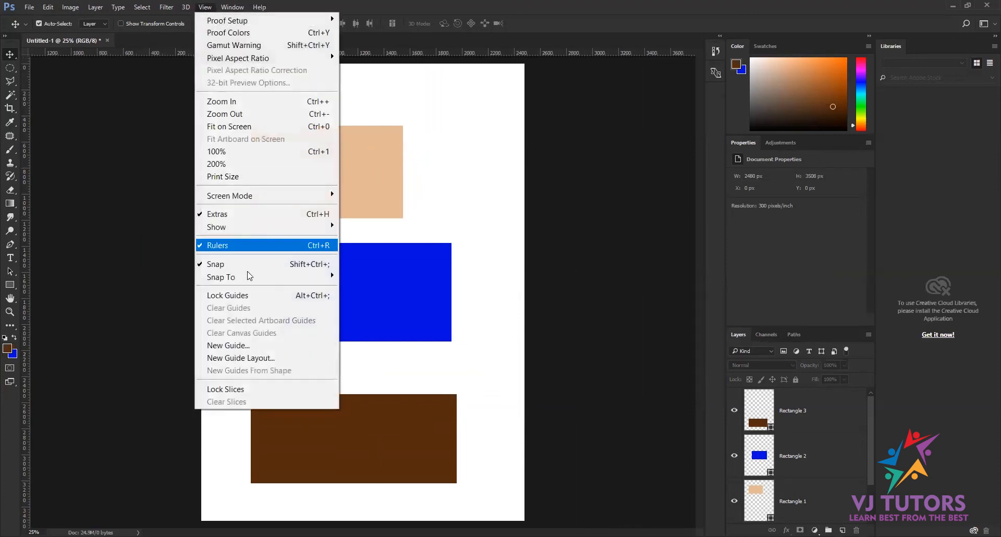
left_click(257, 358)
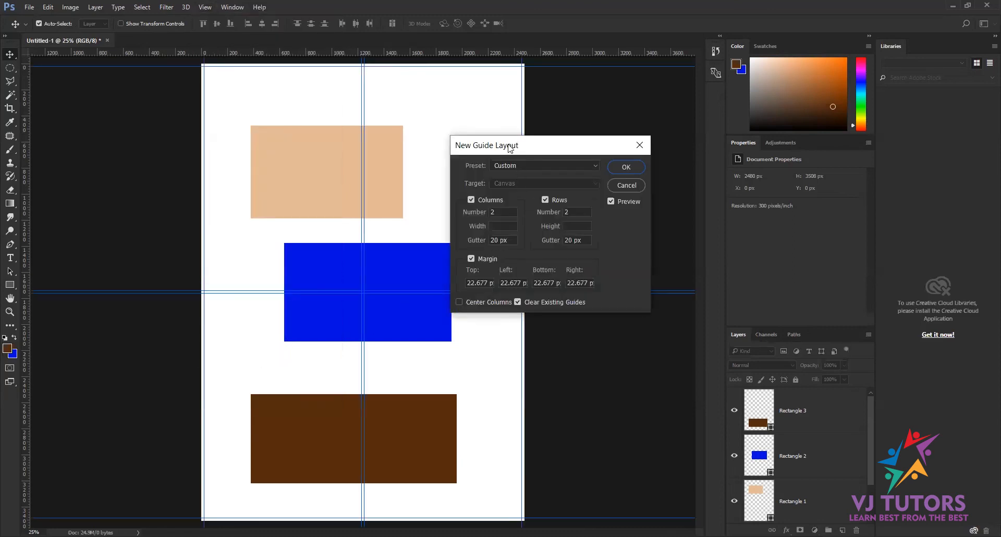
left_click_drag(508, 146, 561, 124)
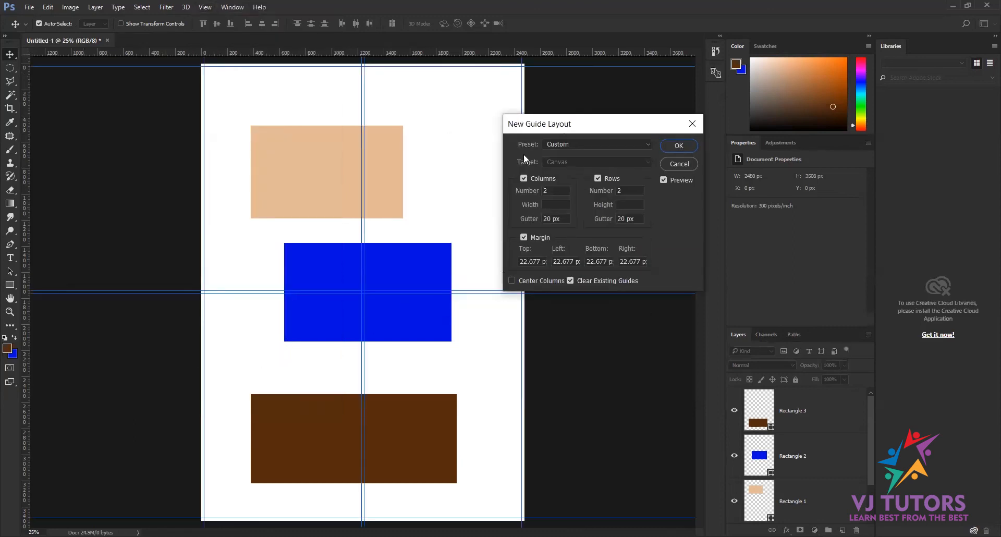
left_click(557, 145)
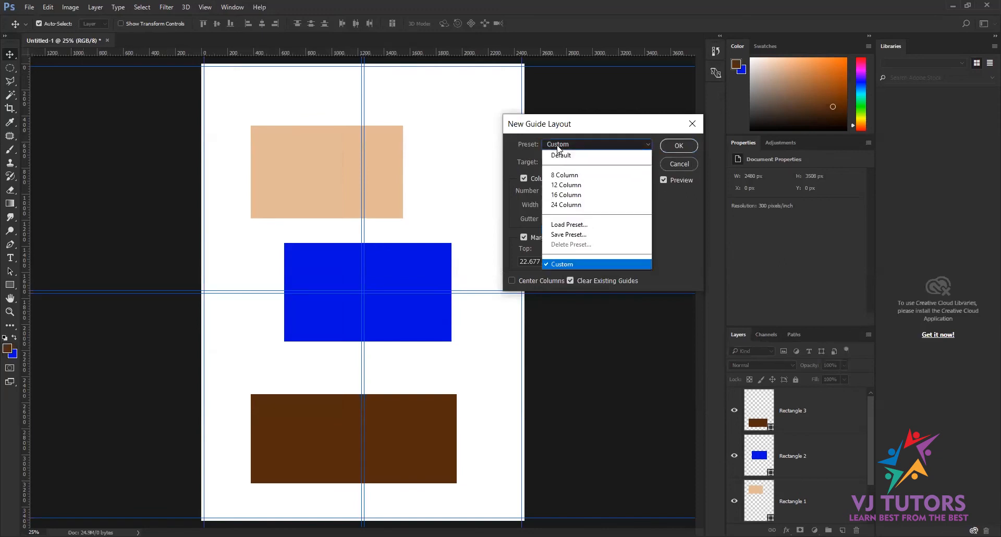
left_click(576, 176)
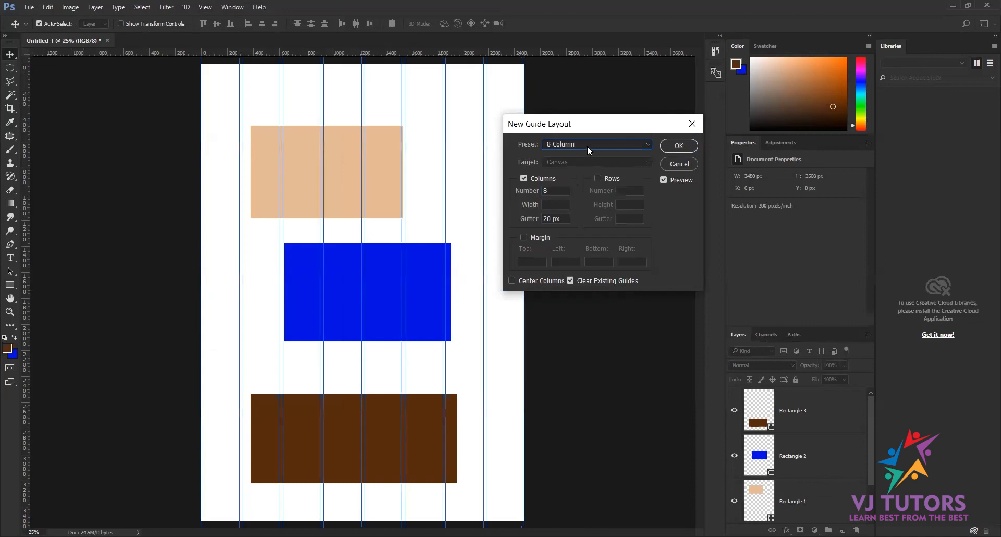
left_click(587, 146)
left_click(575, 177)
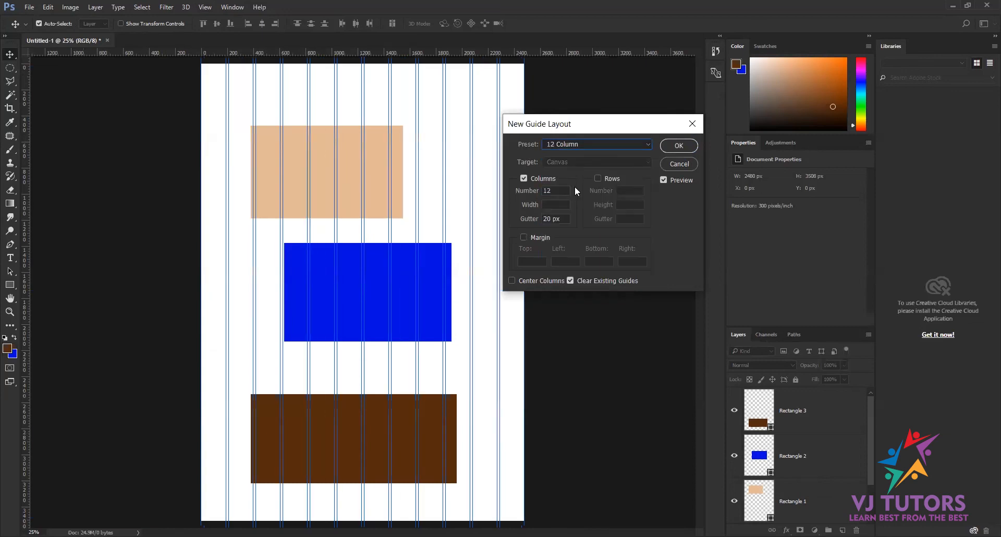
left_click(587, 146)
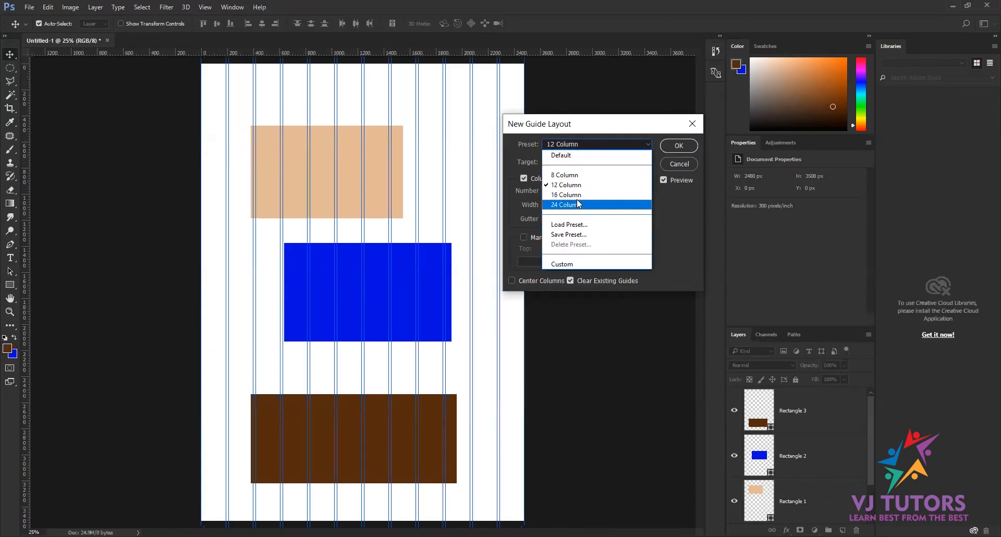
left_click(576, 199)
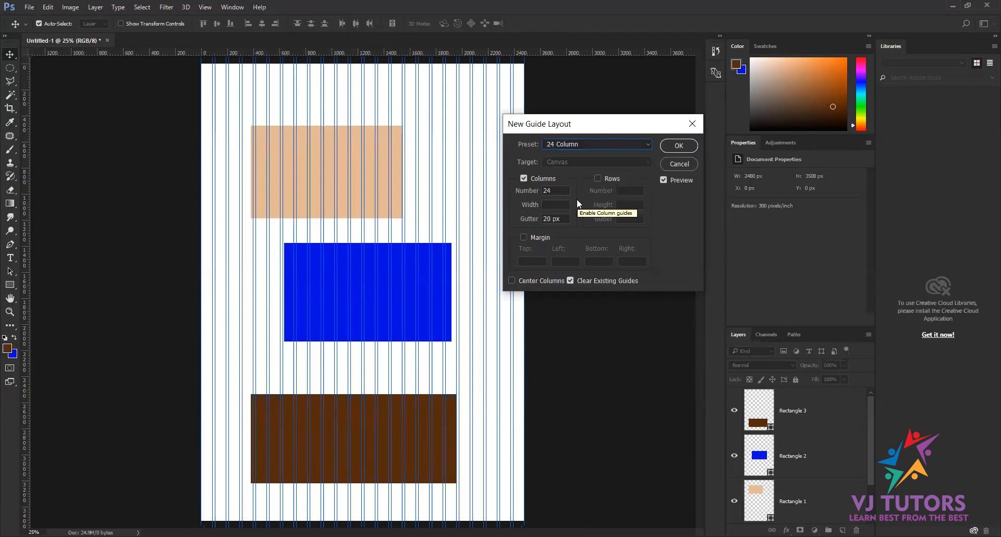
Enable two rows in the guide layout and set the column gutter to 50 px.
left_click(603, 177)
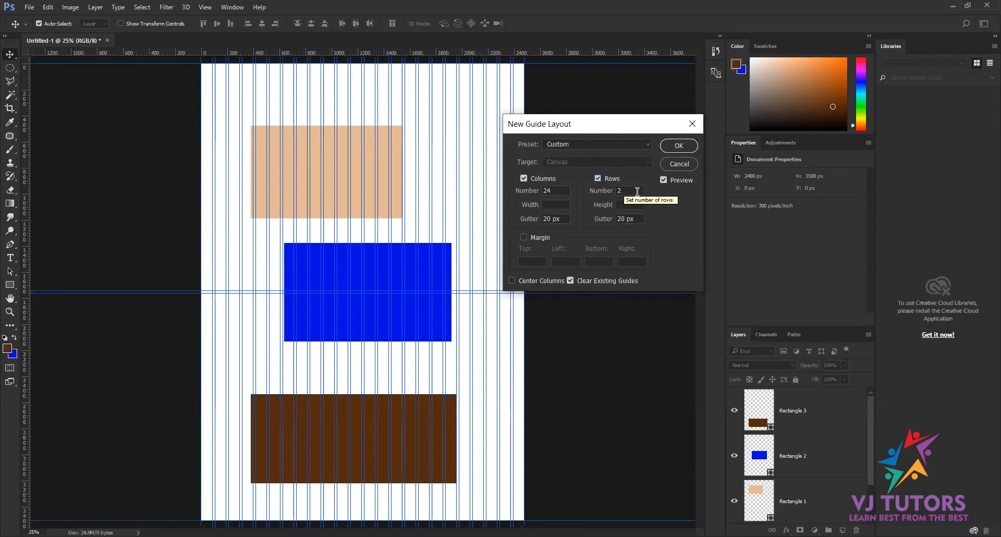
left_click(637, 191)
left_click(558, 220)
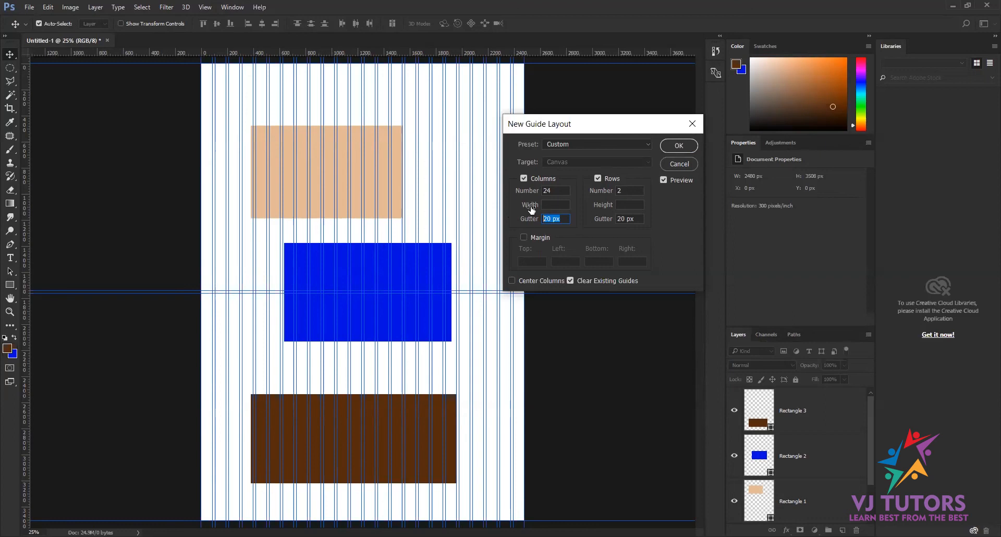
type("50")
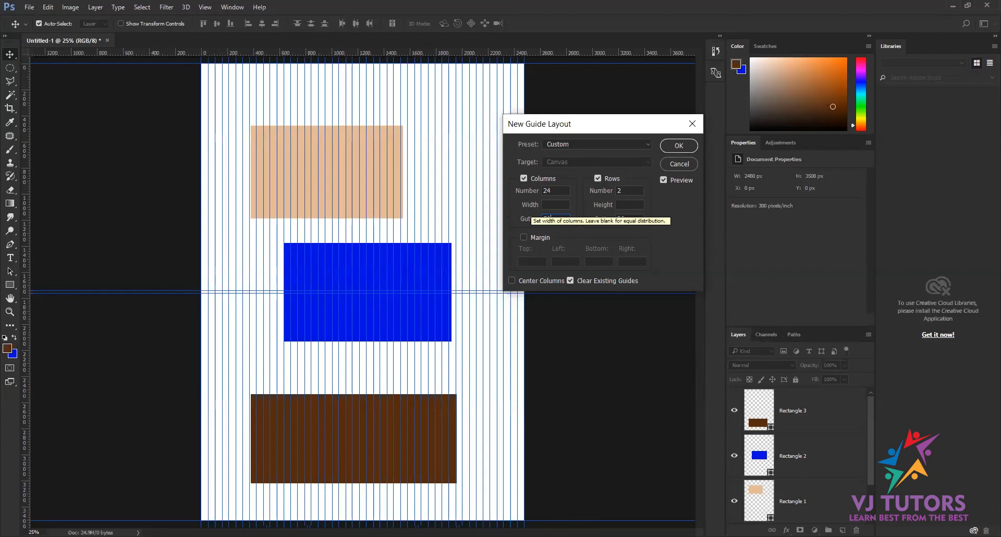
Turn off the columns and rows in the guide layout and enable the margin guides.
left_click(530, 180)
left_click(609, 177)
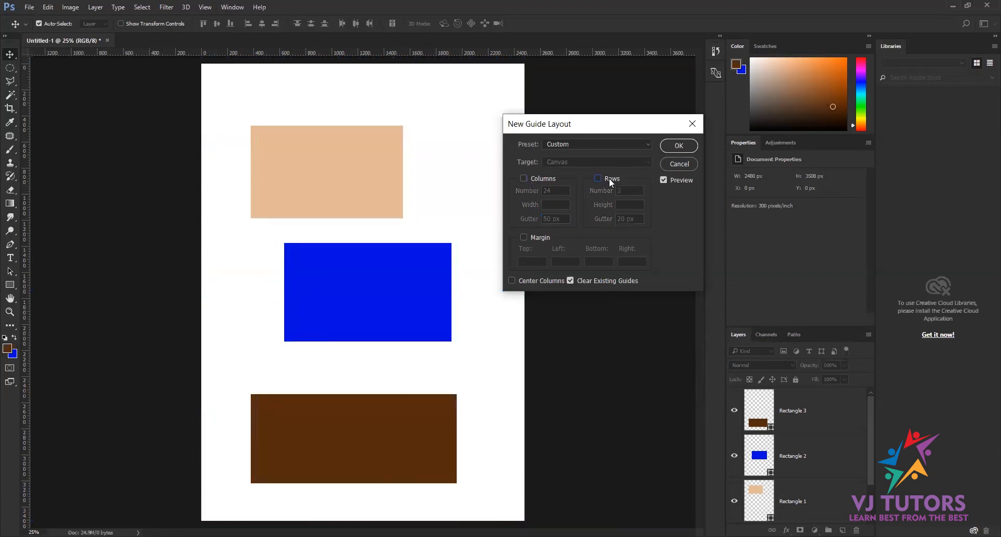
left_click(534, 235)
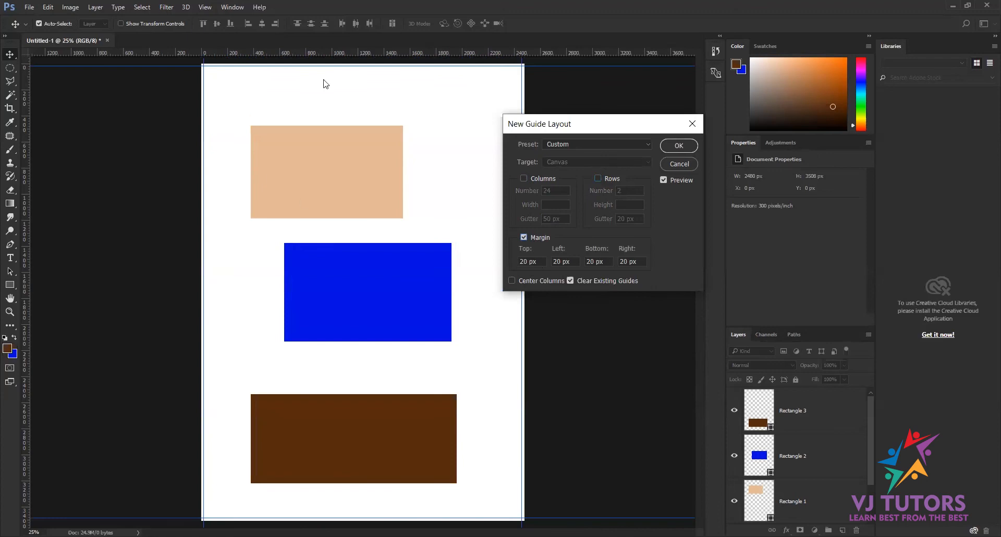
Try top margins of 1 in and 1 mm, set the top margin to 130 px, and apply the guide layout.
left_click(540, 257)
type("1")
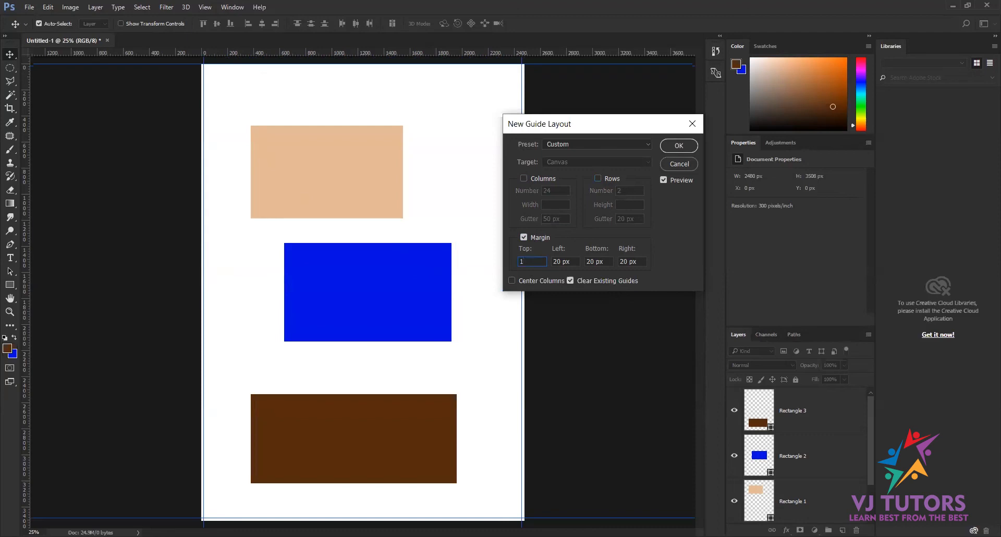
type(" in")
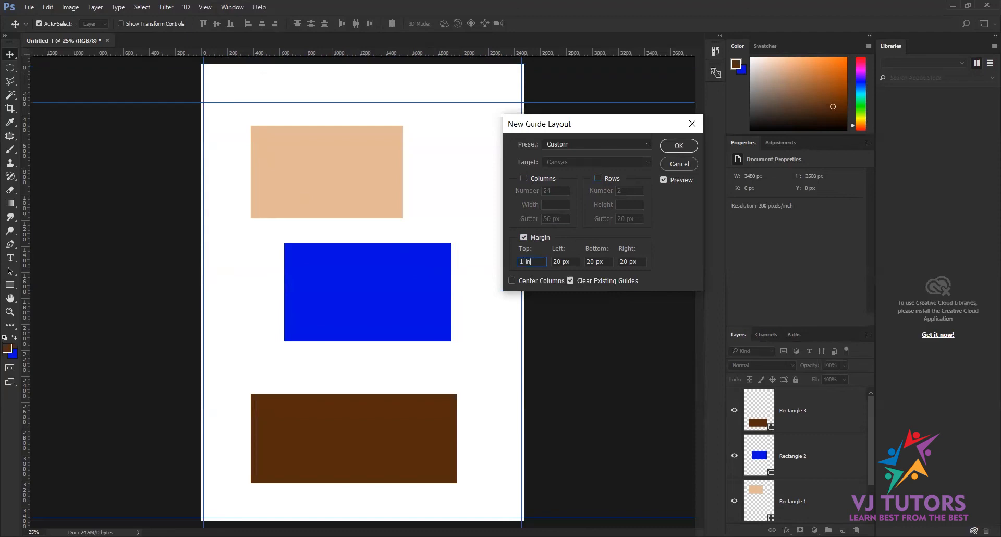
key("BackSpace")
type("mm")
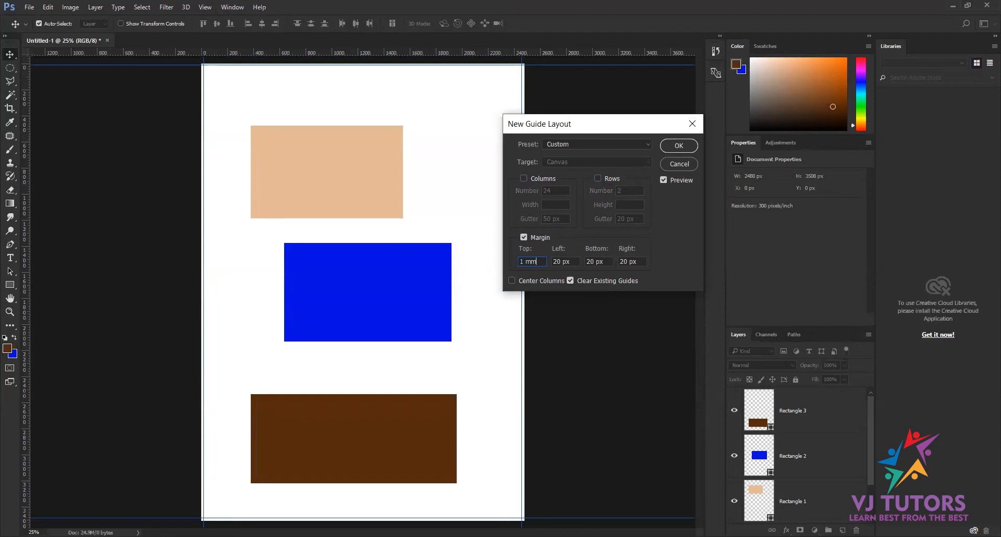
key("BackSpace")
key("BackSpace")
type("30pxx")
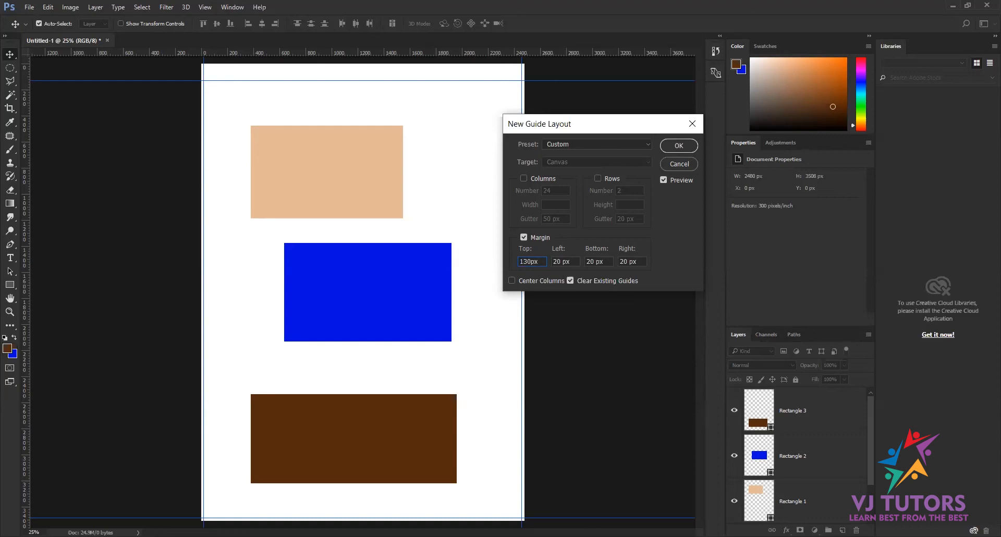
left_click(532, 261)
left_click(678, 150)
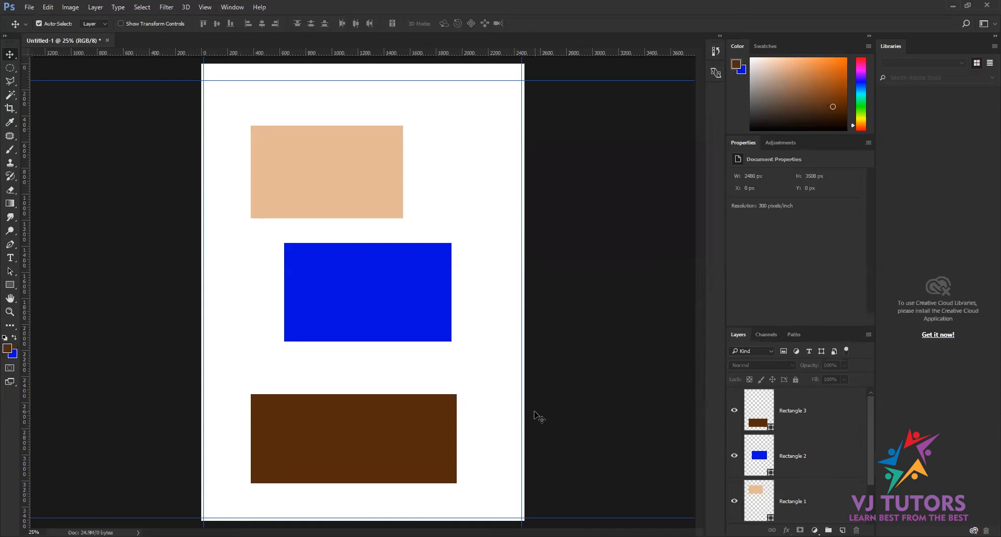
Clear the margin guides from the canvas.
left_click(205, 7)
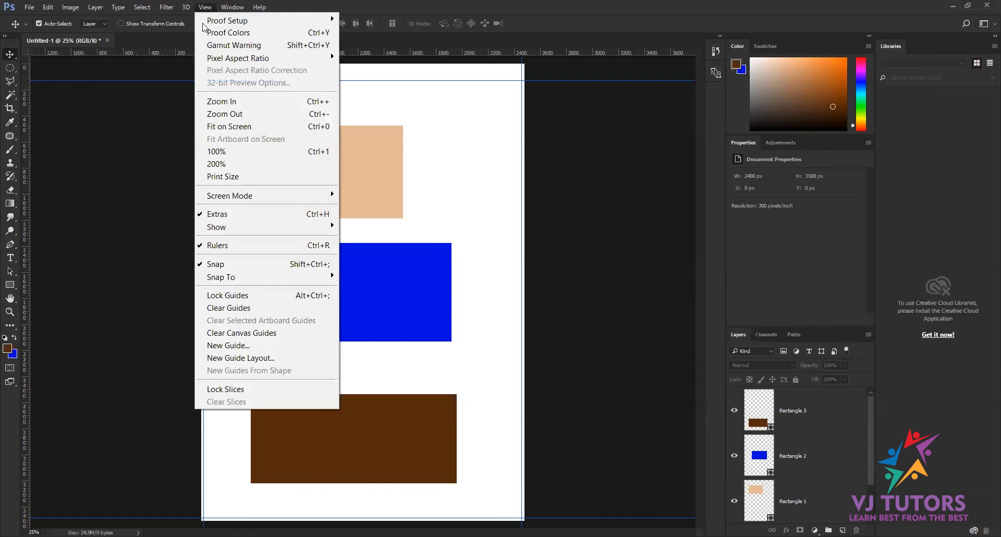
left_click(256, 336)
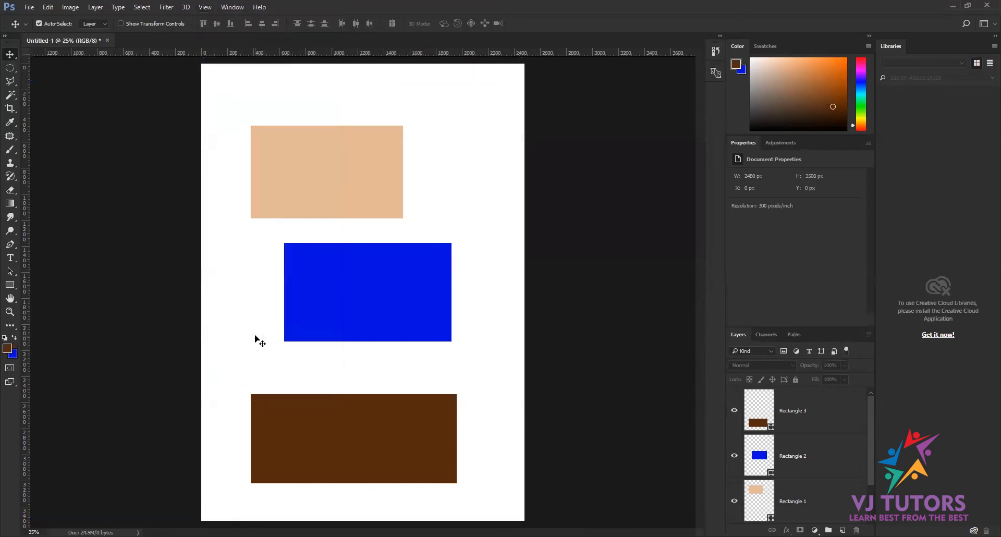